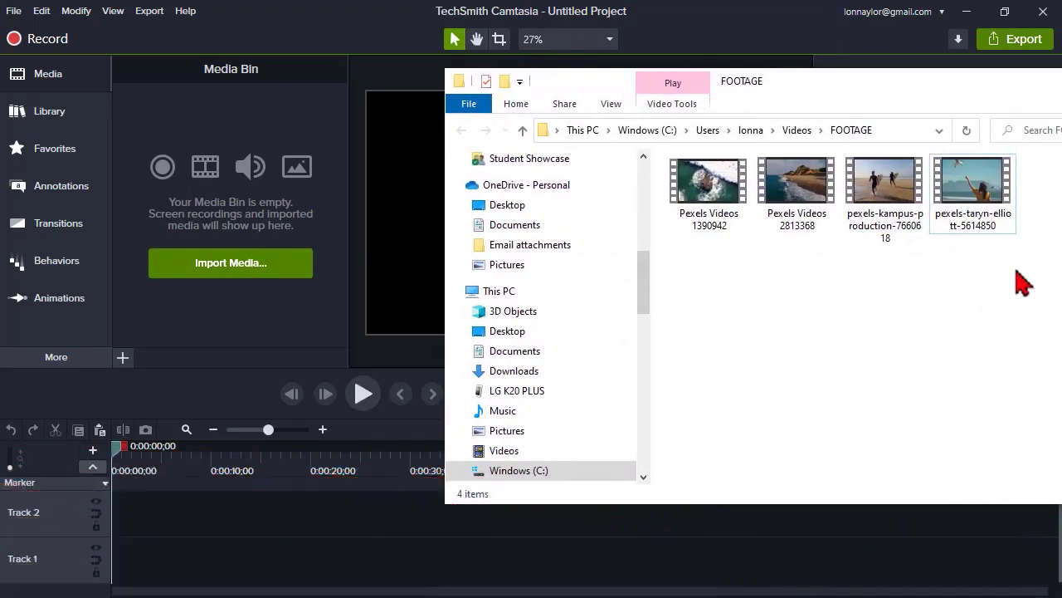
Step: Import the four footage videos into the Media Bin and confirm the 1080p HD, 30 fps project settings
mouse_move(1021, 257)
left_mouse_down()
mouse_move(682, 207)
mouse_move(710, 190)
mouse_move(307, 179)
left_mouse_up()
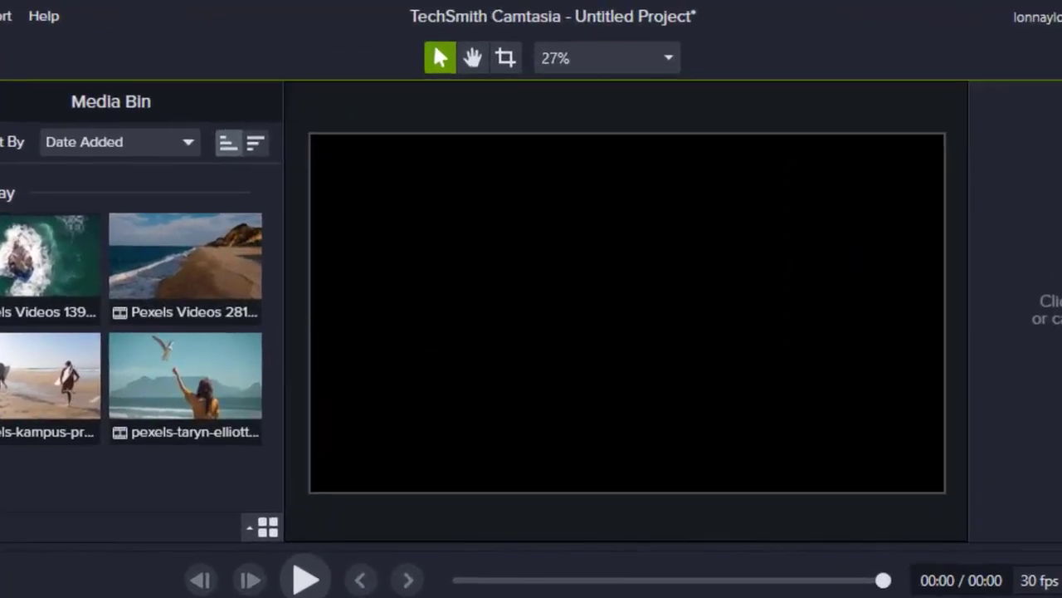
left_click(668, 58)
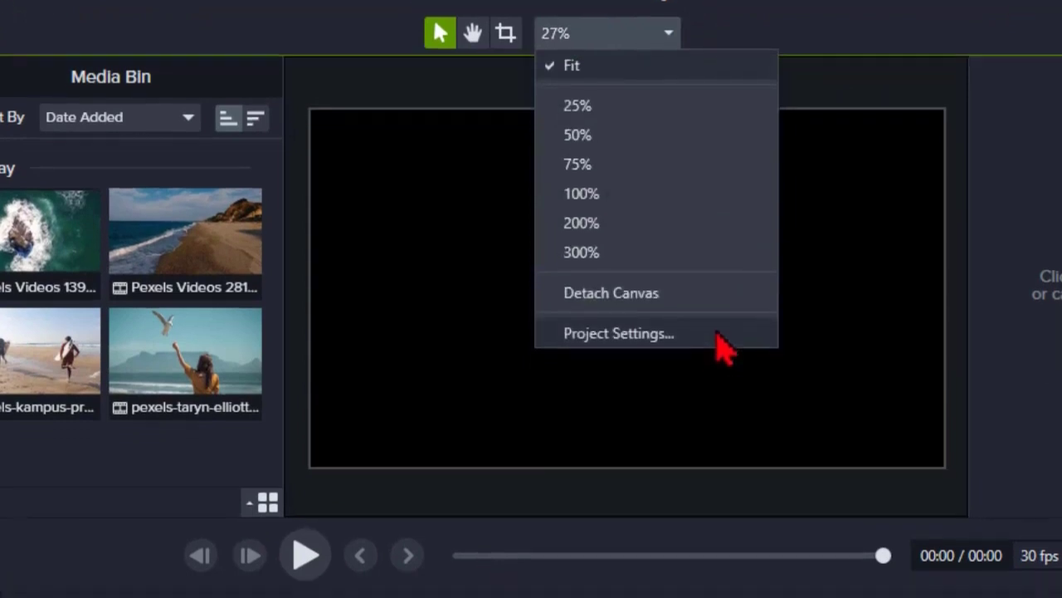
left_click(719, 361)
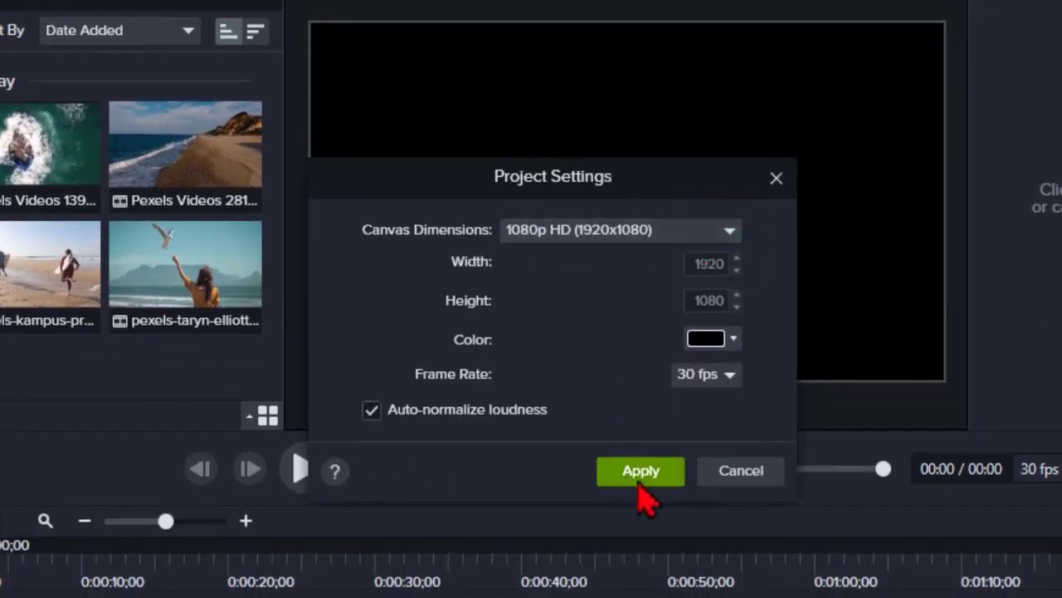
left_click(718, 472)
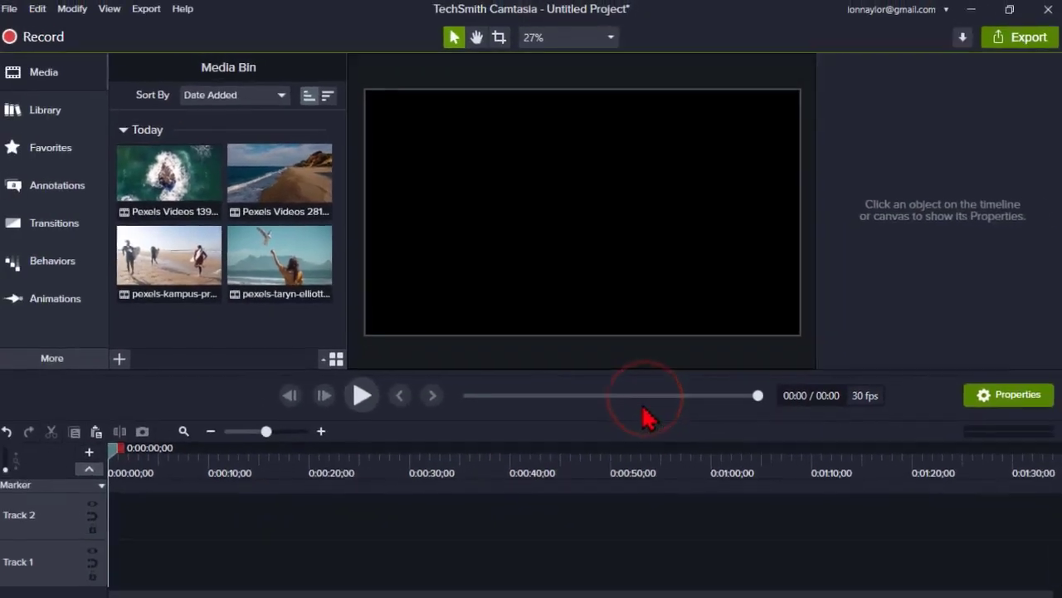
Step: Review the default project settings in Edit > Preferences
left_click(48, 11)
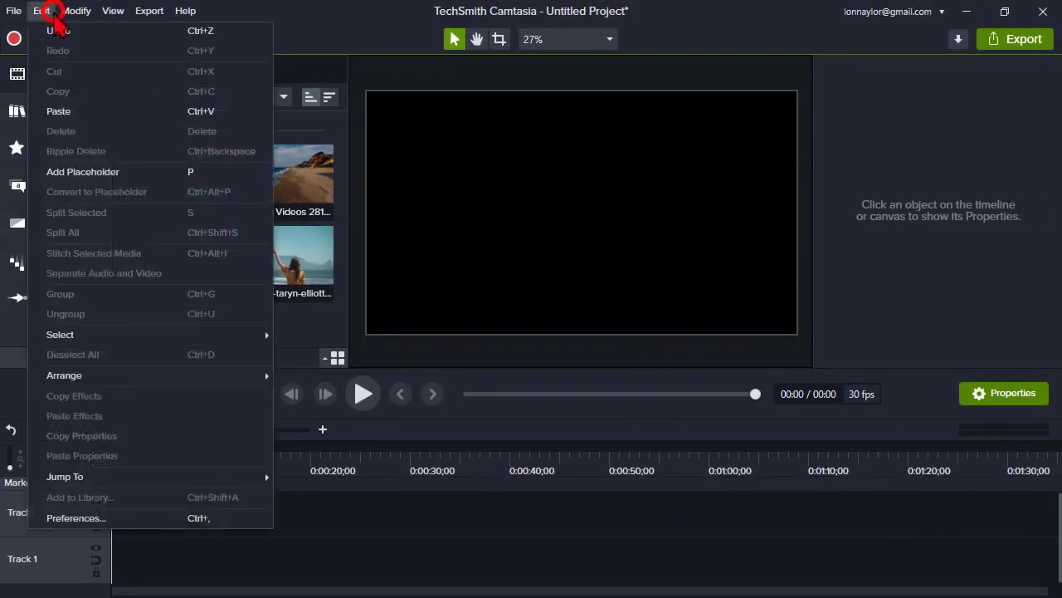
left_click(205, 520)
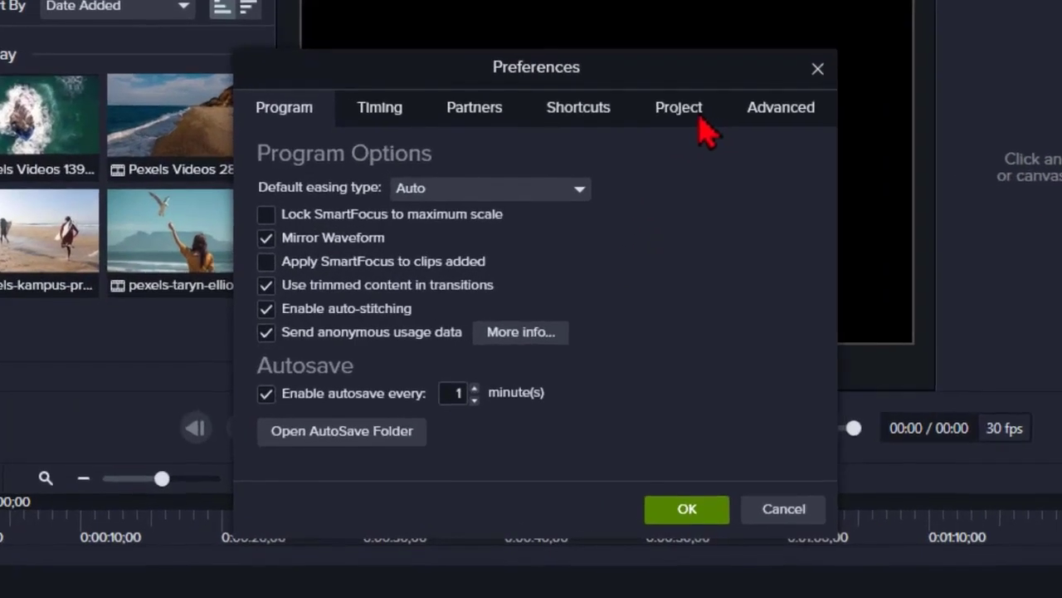
left_click(701, 116)
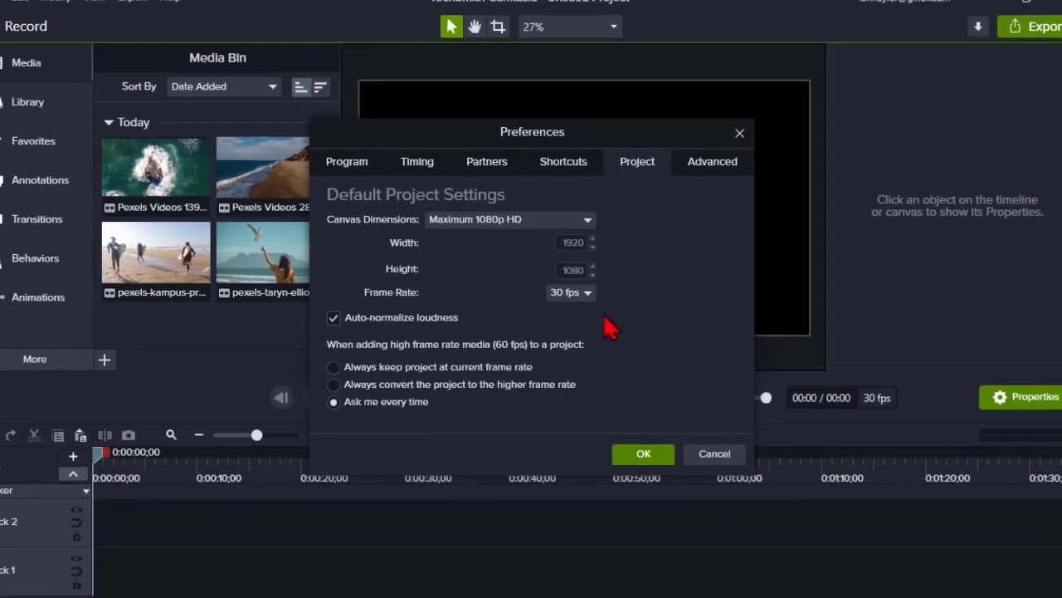
Step: Add Pexels Videos 1390942 to Track 1 at the playhead
key("Return")
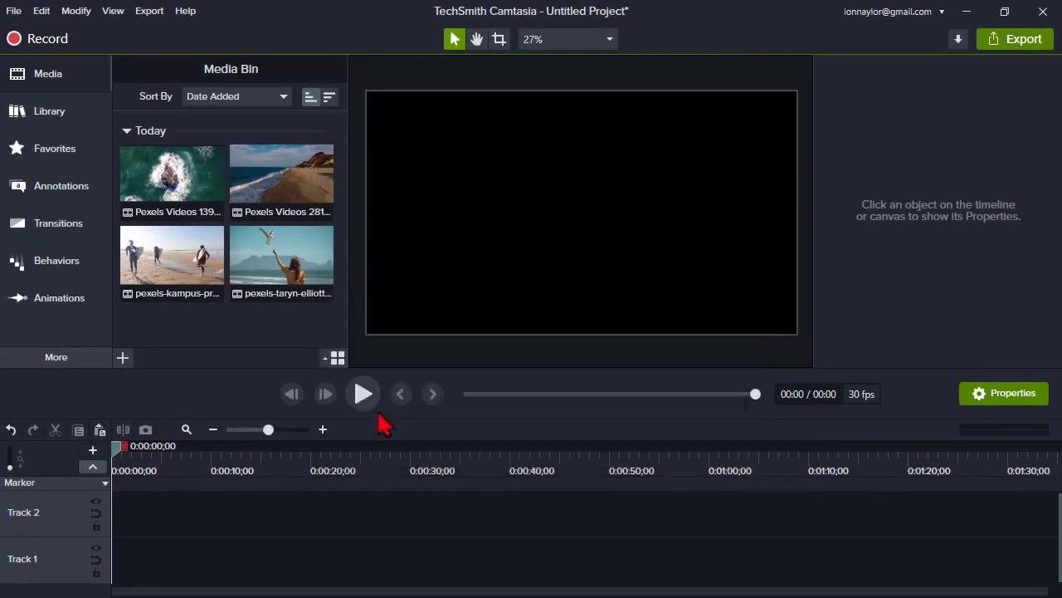
left_click(147, 264)
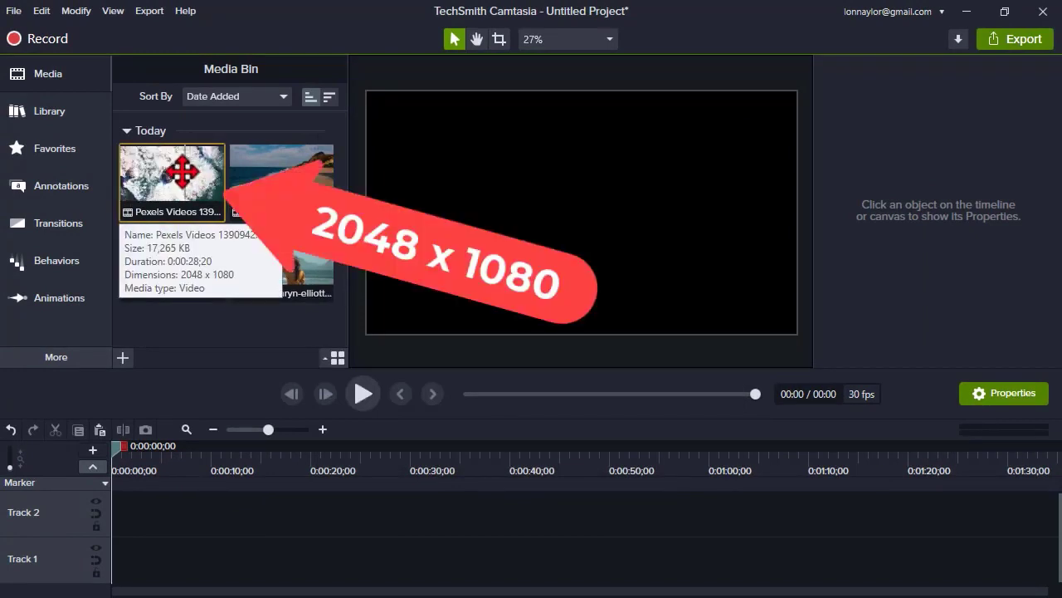
right_click(176, 177)
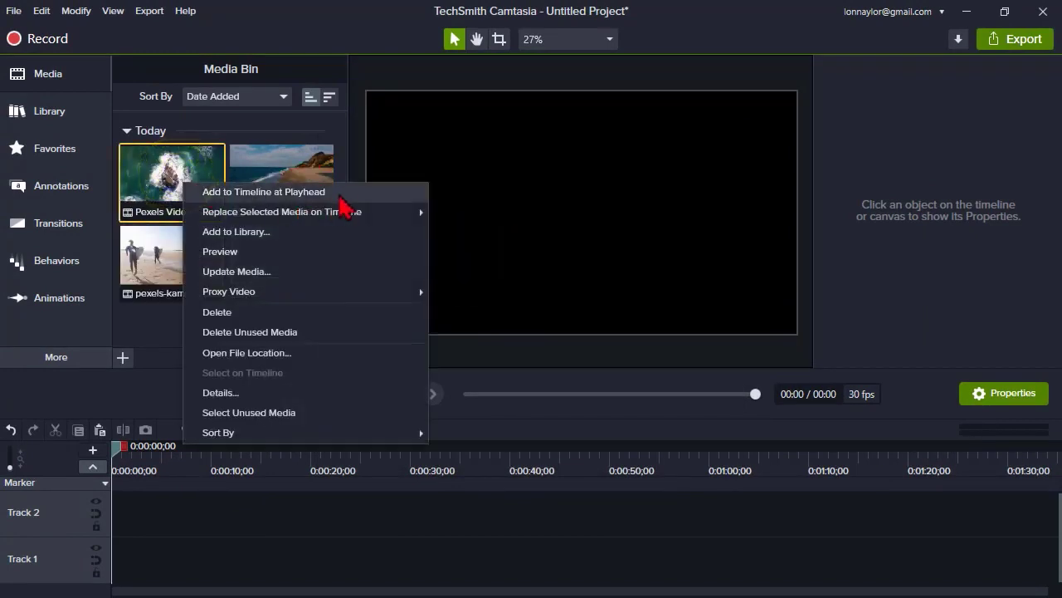
left_click(349, 193)
Step: Check the project settings, now custom 1920 x 1012, and close them unchanged
left_click(610, 39)
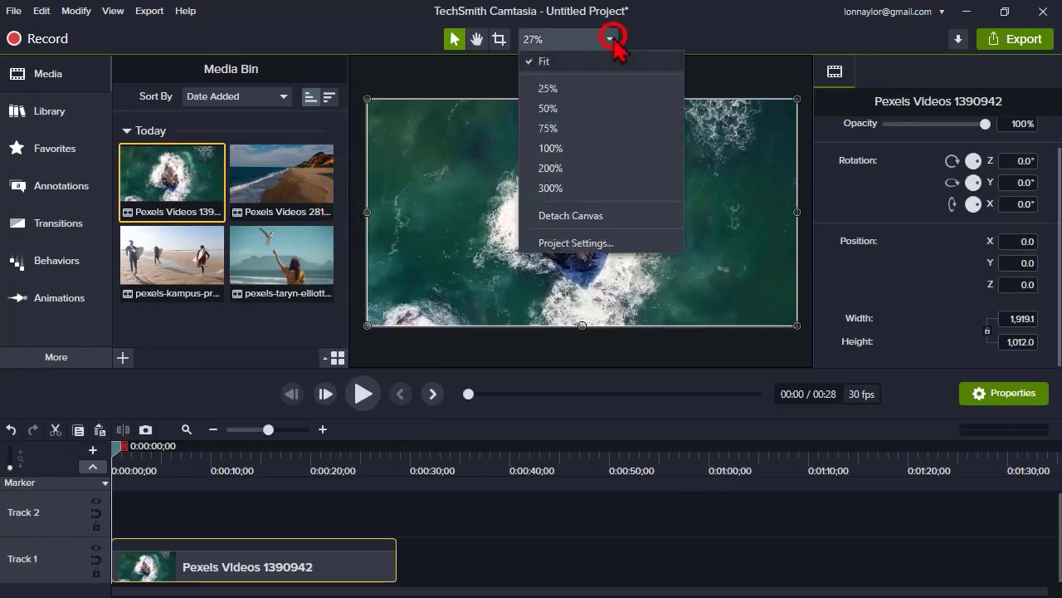
left_click(664, 243)
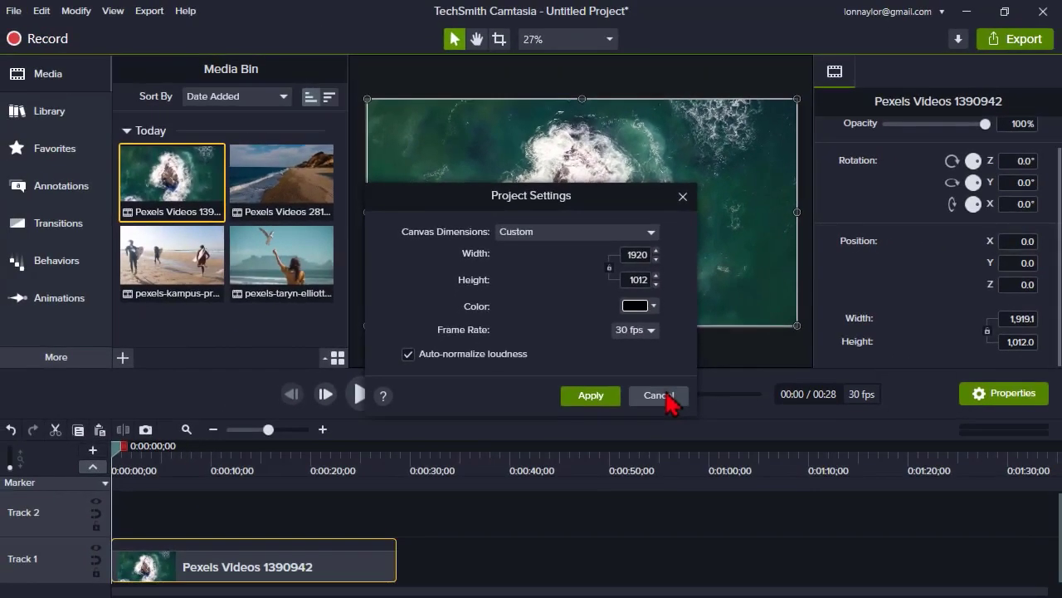
left_click(671, 400)
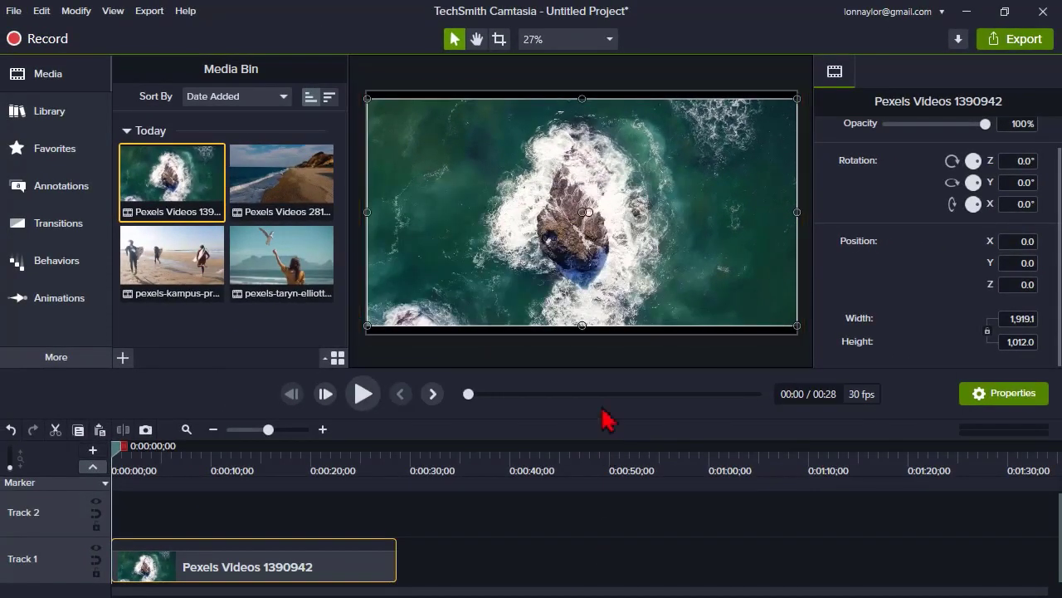
Step: Stretch the ocean clip's top and bottom edges to fill the 1080 canvas height
left_click_drag(582, 98, 582, 91)
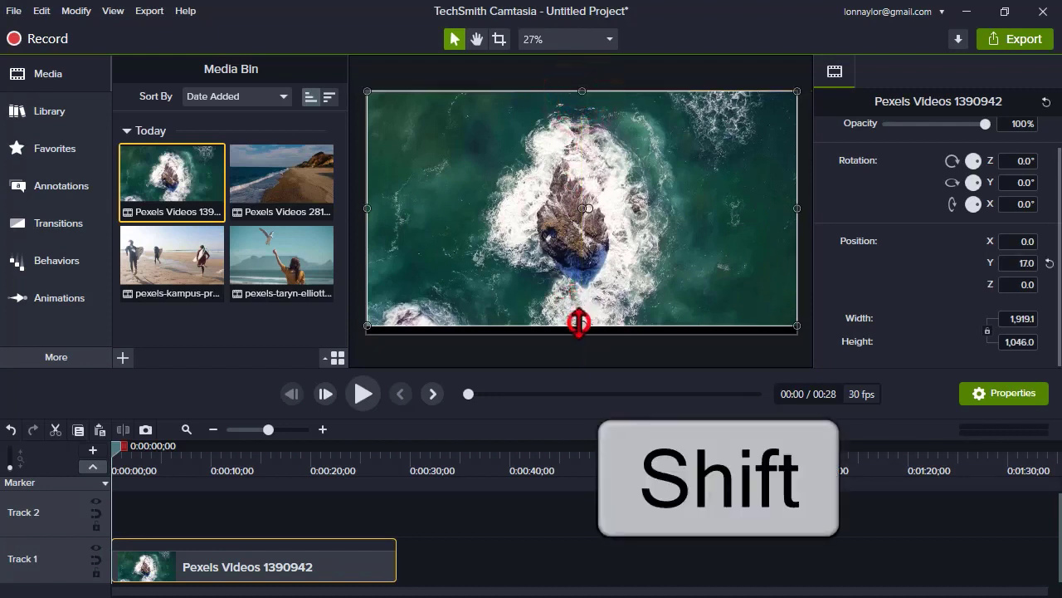
left_click_drag(579, 322, 582, 333)
left_click(286, 583)
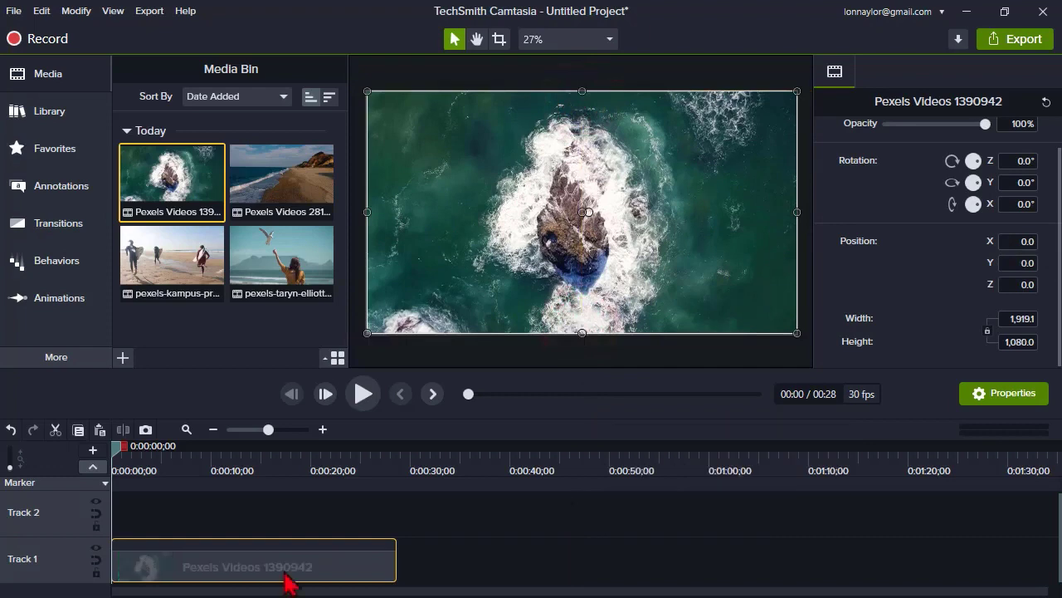
Step: Copy the ocean clip onto Track 2, aligned to the timeline start
right_click(284, 572)
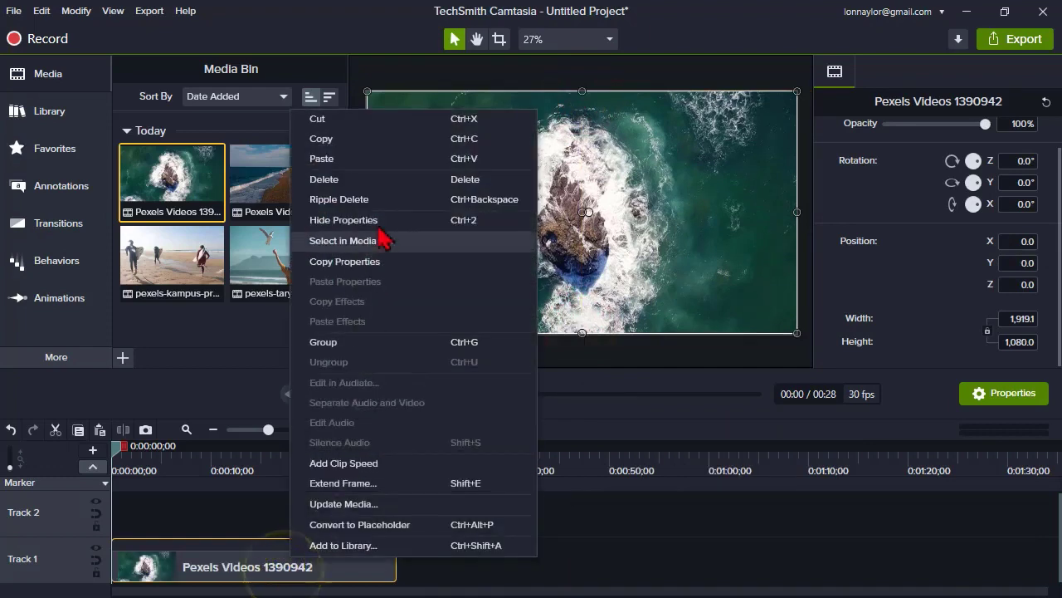
left_click(515, 139)
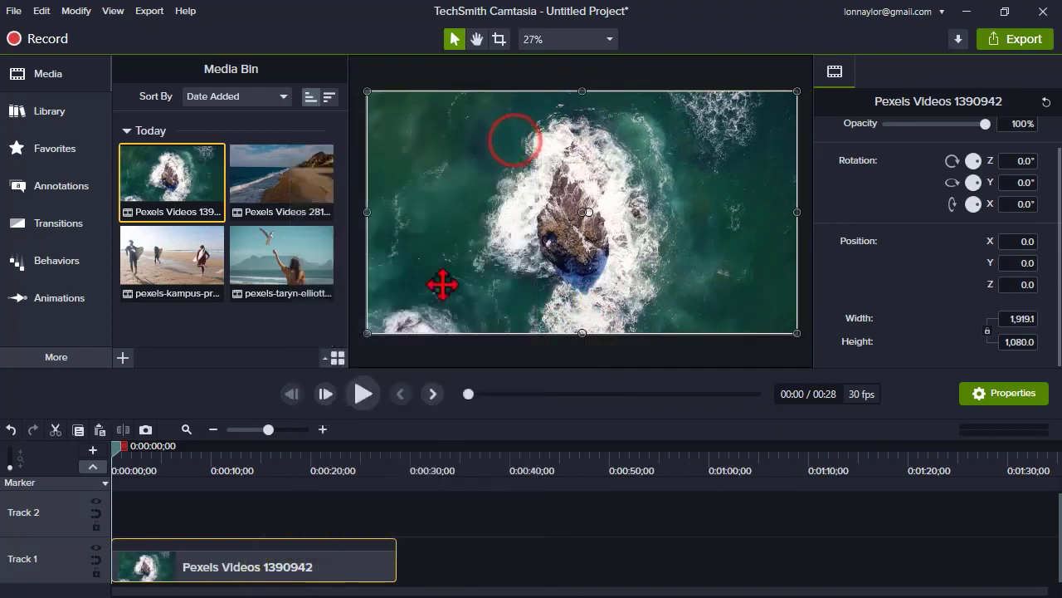
right_click(267, 504)
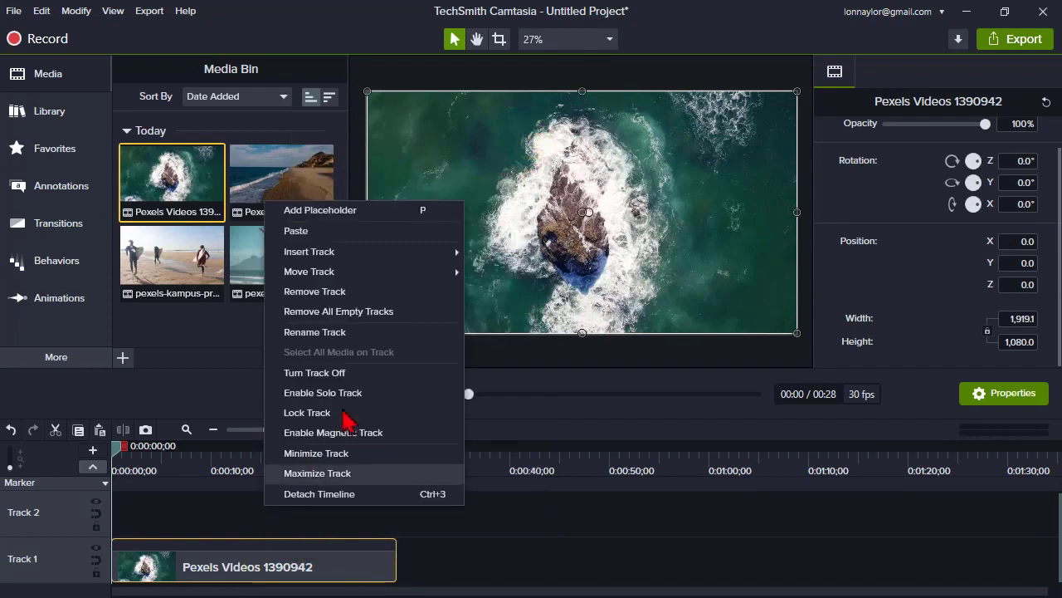
left_click(374, 231)
left_click(469, 509)
left_click_drag(469, 508, 467, 507)
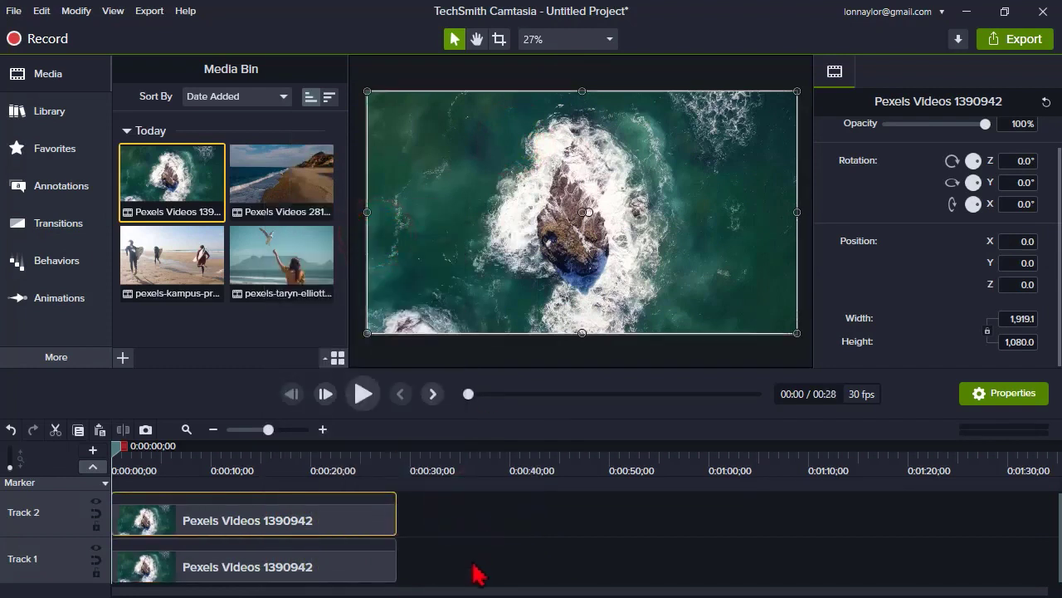
Step: Mirror the Track 2 ocean clip by setting its Y rotation to 180°
left_click(300, 521)
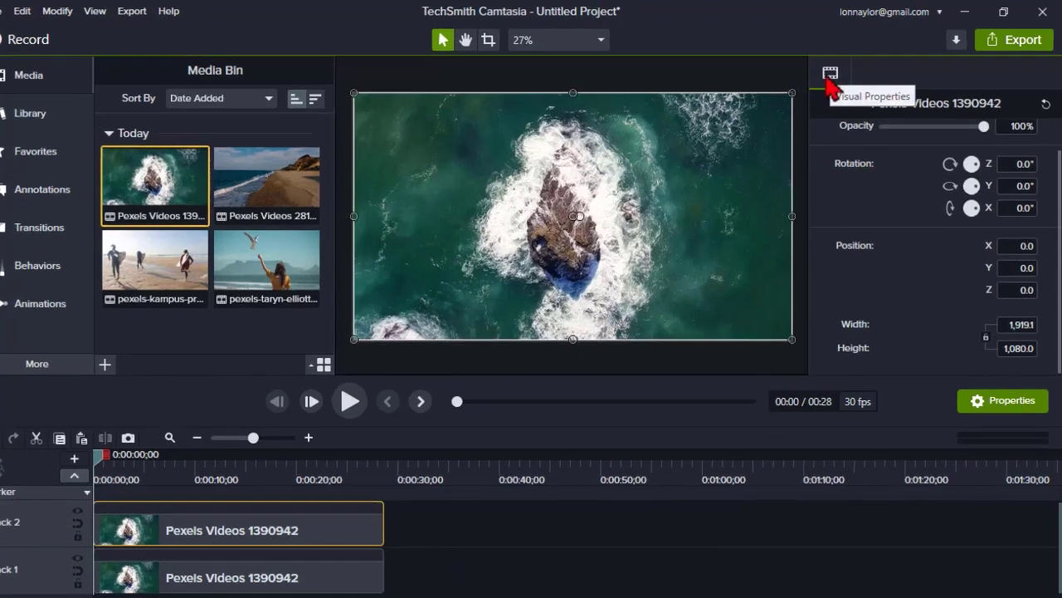
left_click(835, 72)
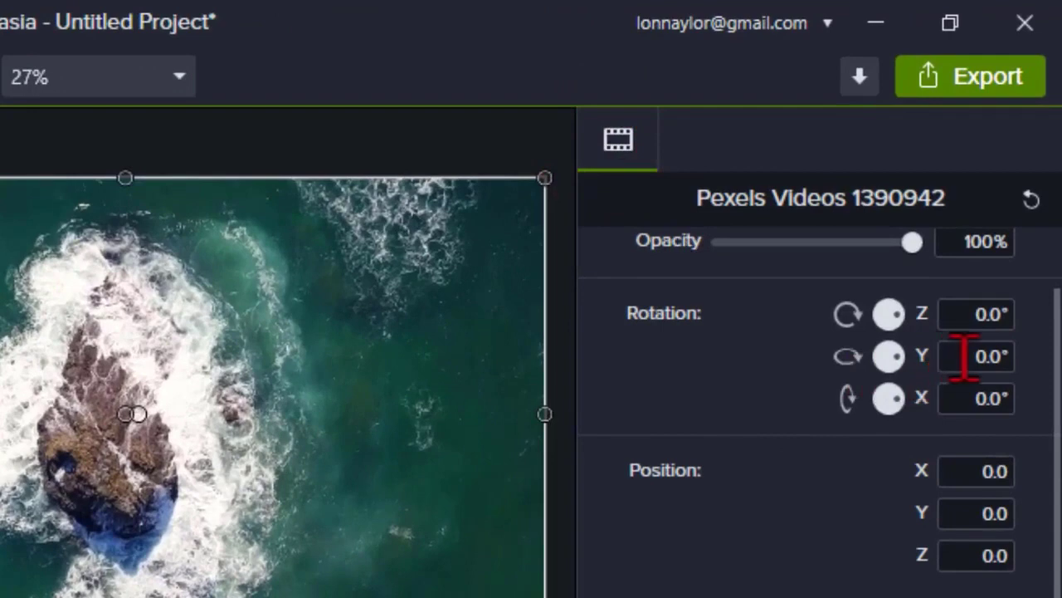
left_click(963, 356)
type("180")
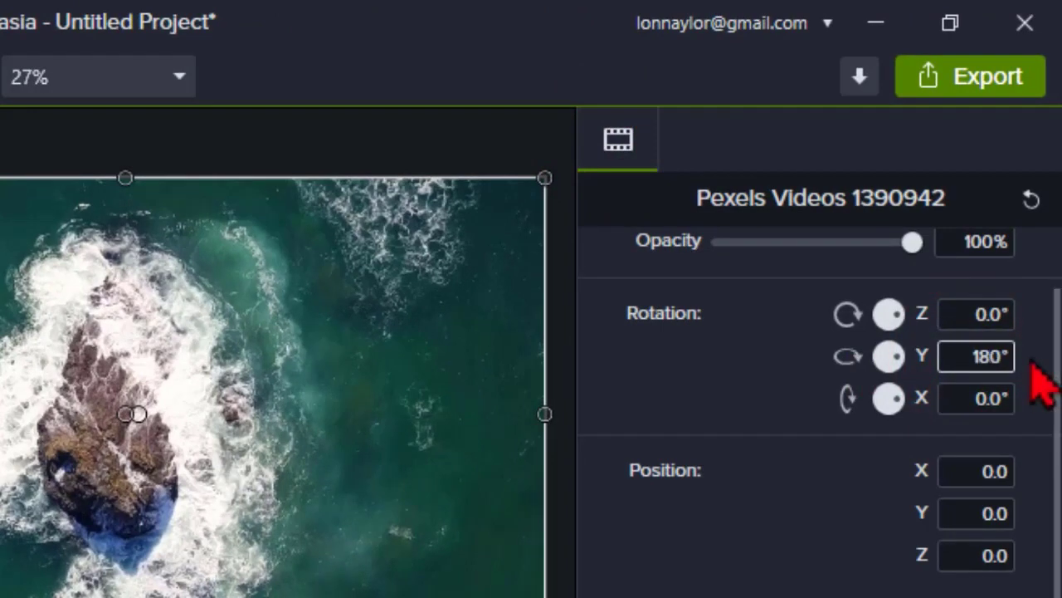
key("Return")
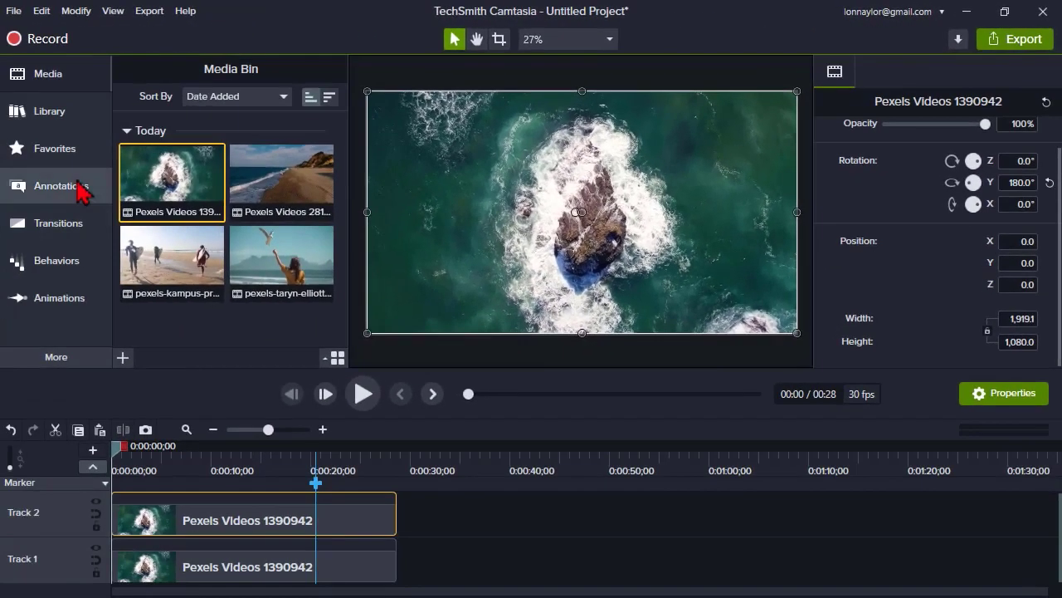
left_click(83, 189)
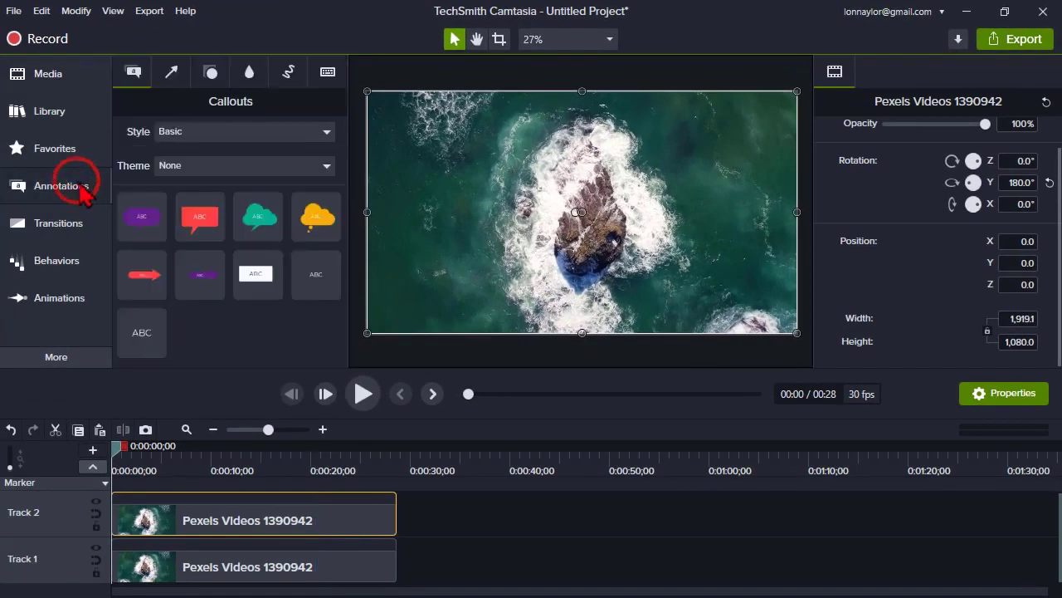
Step: Add a text callout to the timeline, extended to match the video length
right_click(138, 330)
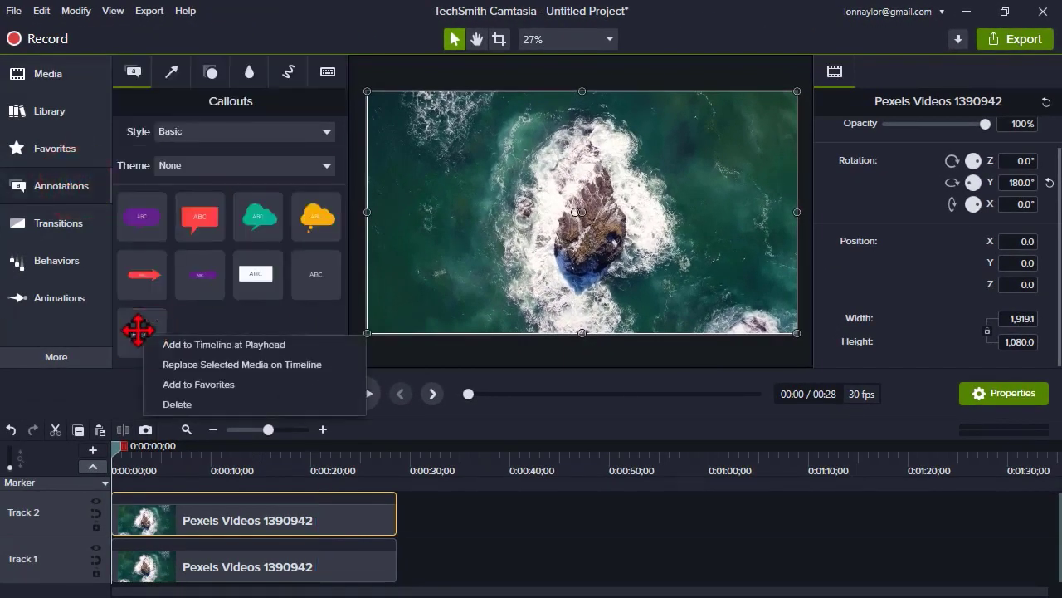
left_click(209, 344)
left_click_drag(159, 510, 397, 516)
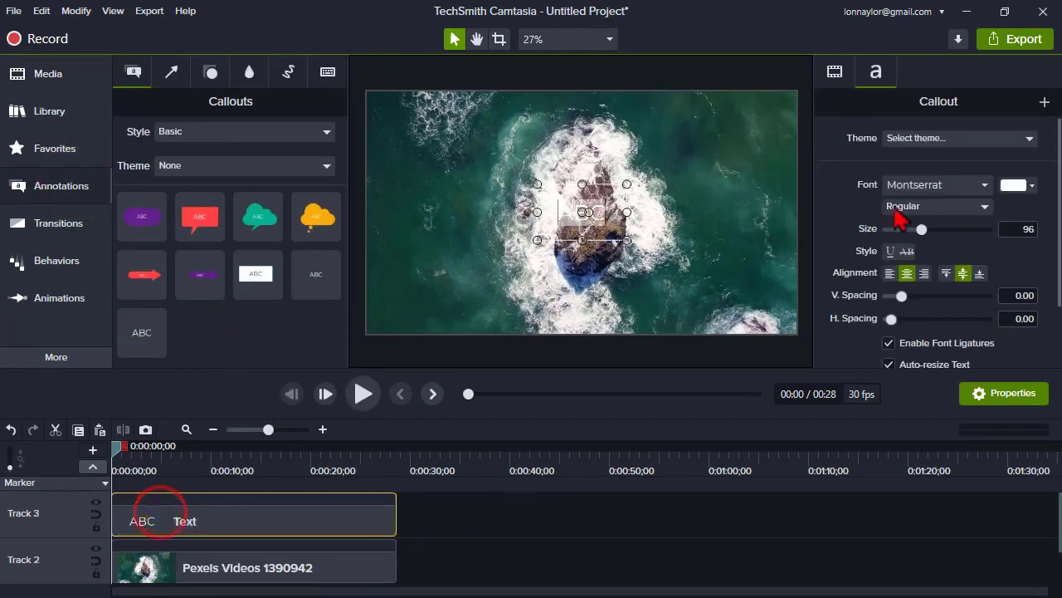
Step: Set the callout text to white Arial Black at font size 500
left_click(985, 185)
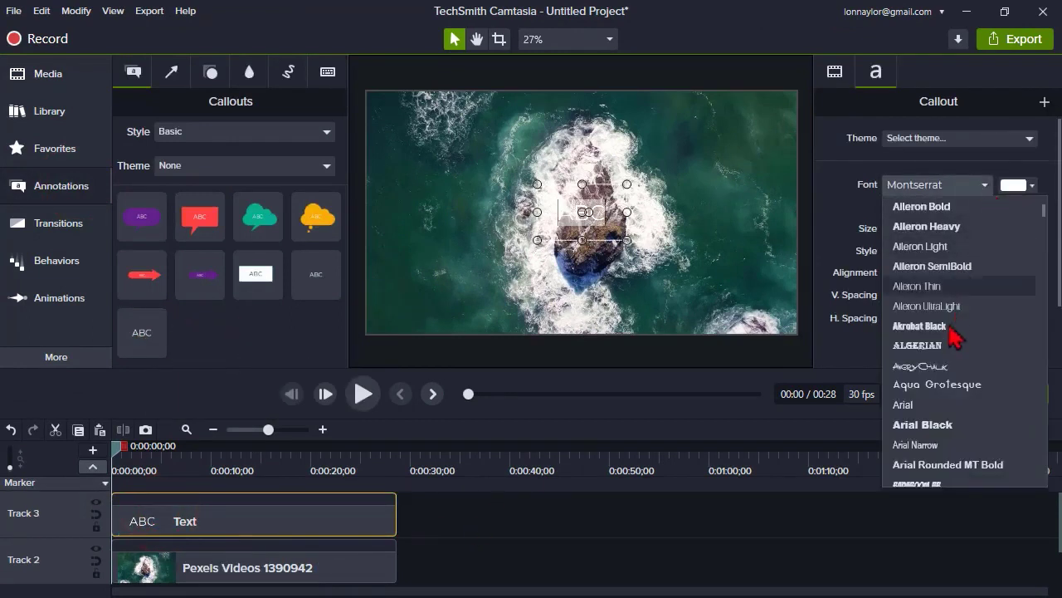
left_click(930, 425)
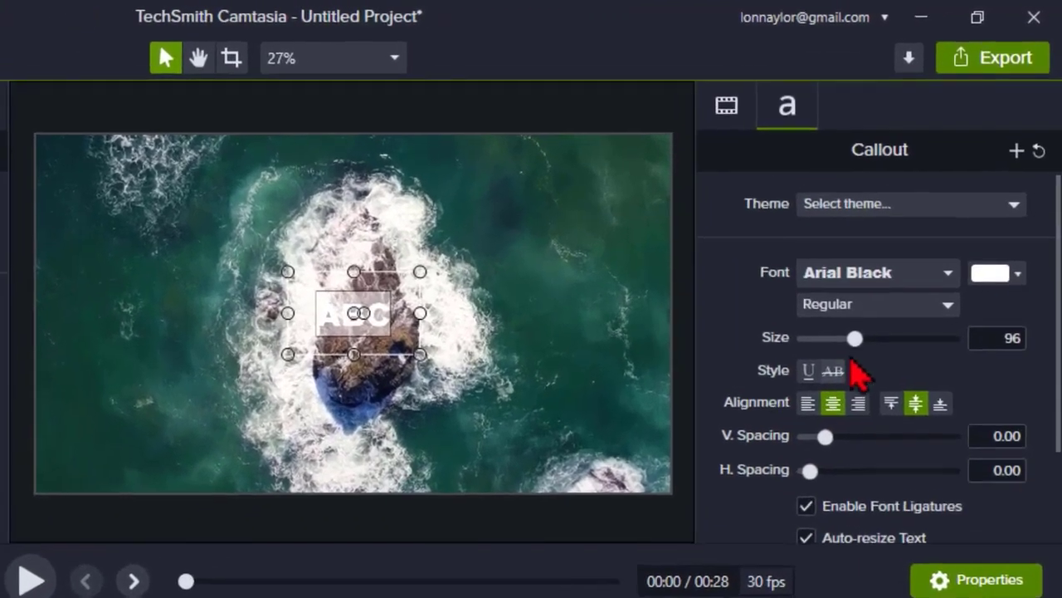
left_click_drag(921, 230, 928, 231)
left_click_drag(866, 343, 981, 365)
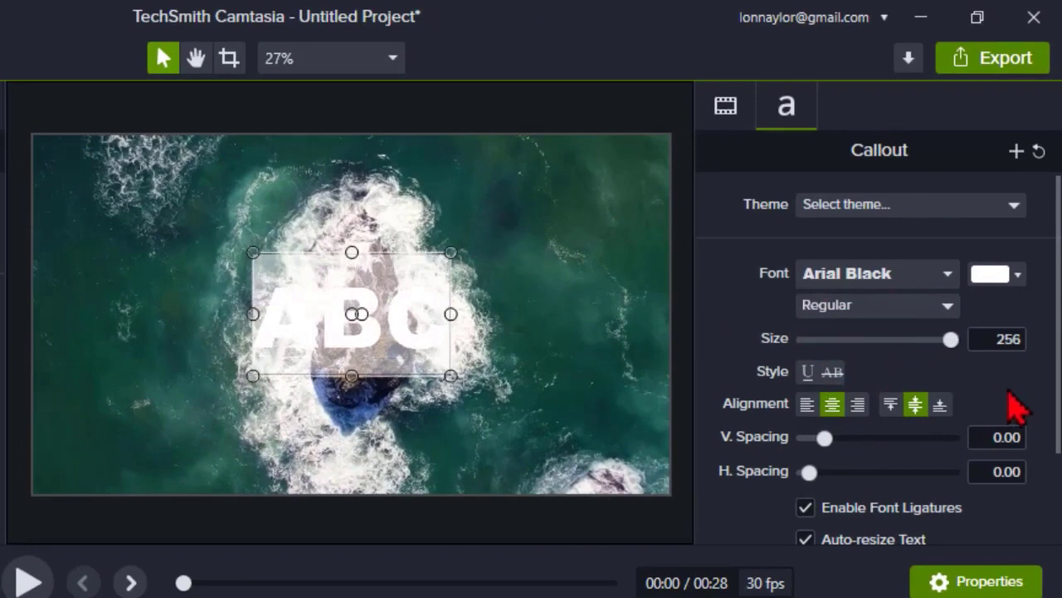
double_click(1011, 339)
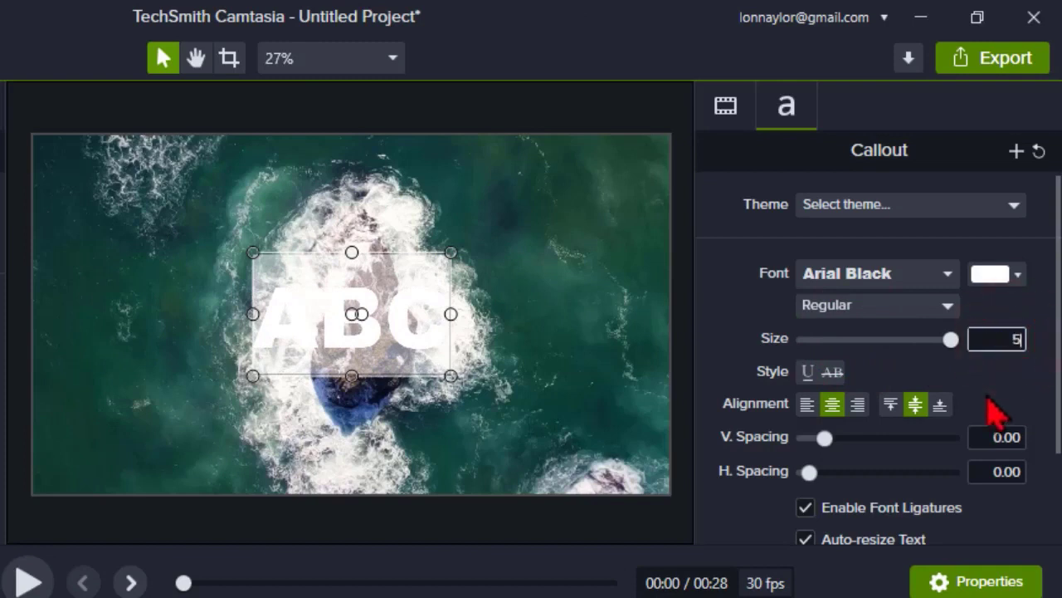
type("00")
key("Return")
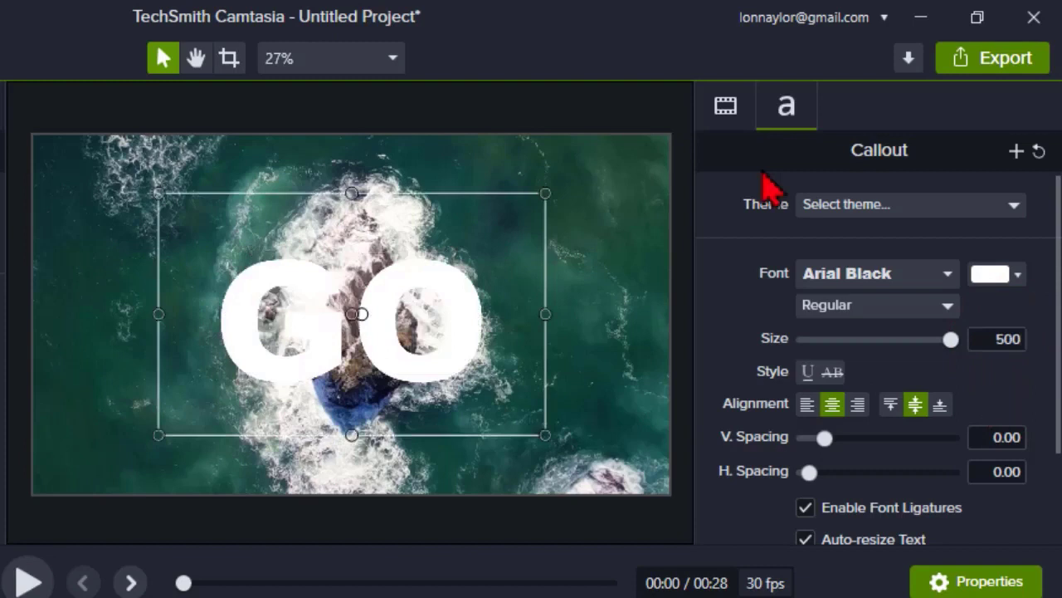
left_click(725, 106)
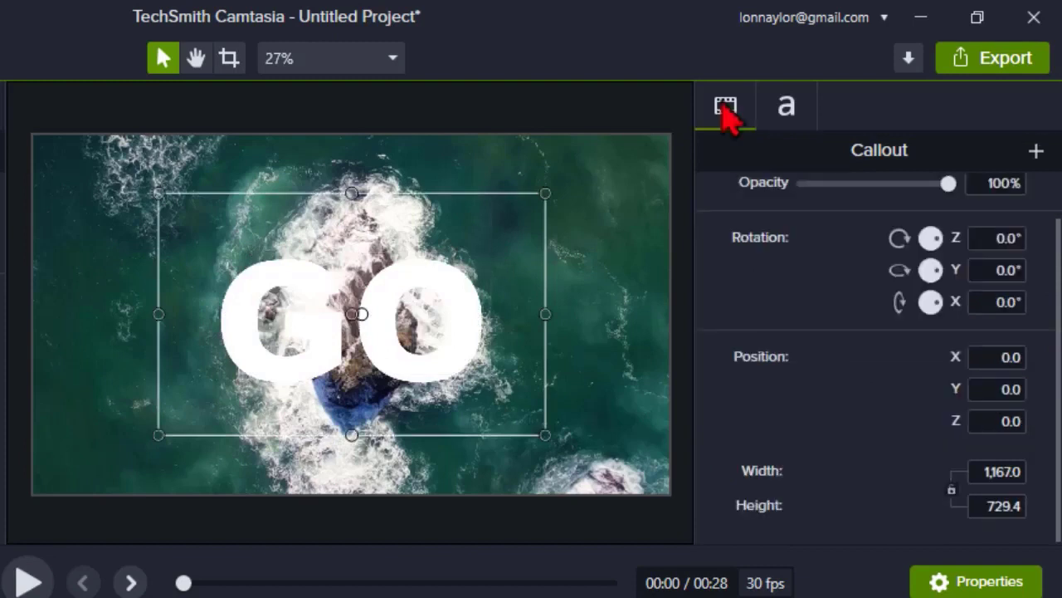
Step: Drag the GO callout's Scale slider to 171.9%
scroll(863, 324, "up", 2)
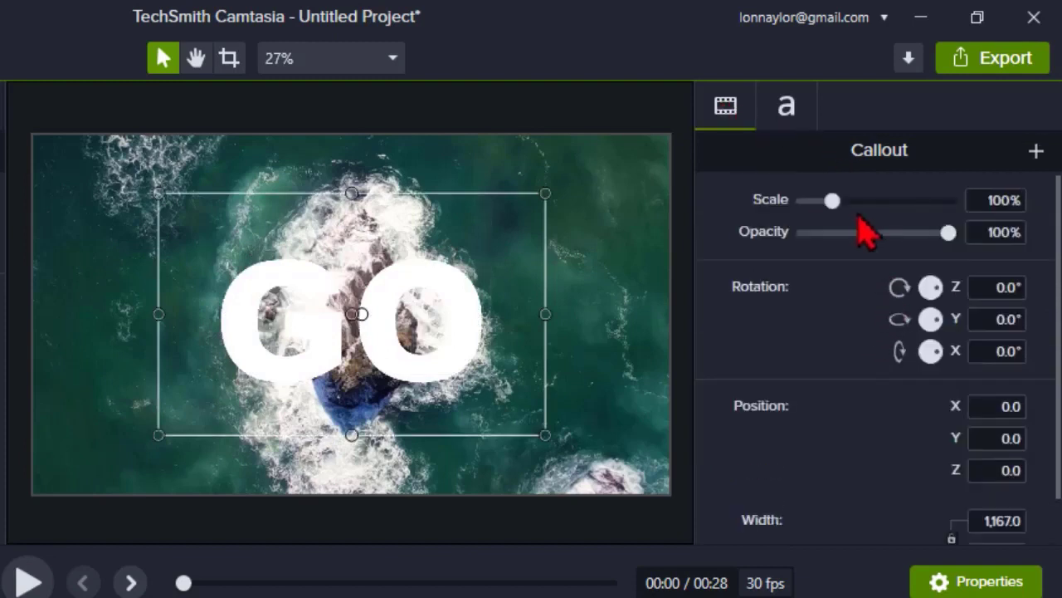
left_click_drag(833, 199, 853, 200)
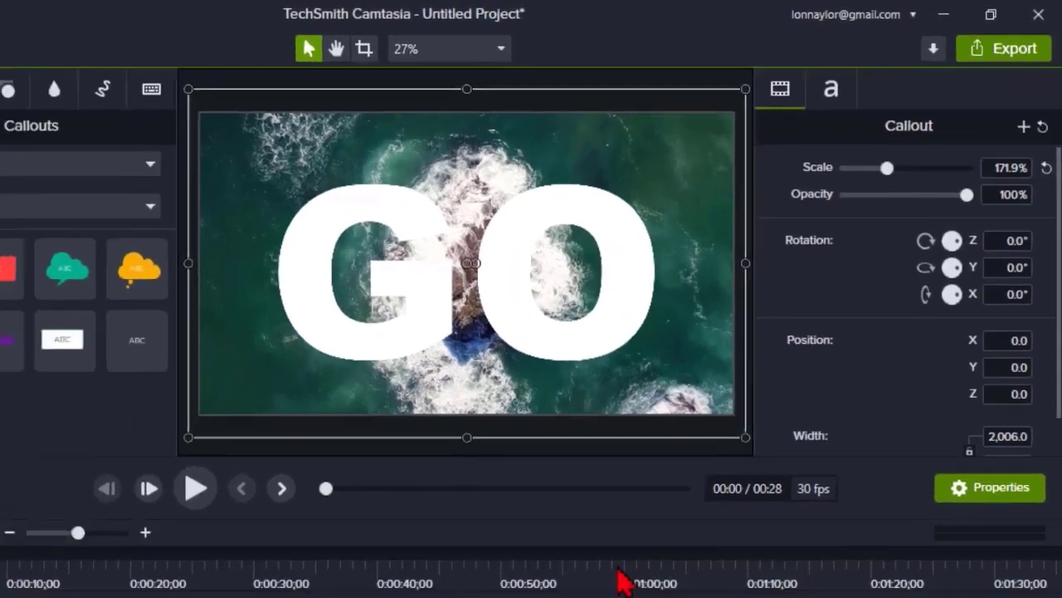
left_click(72, 364)
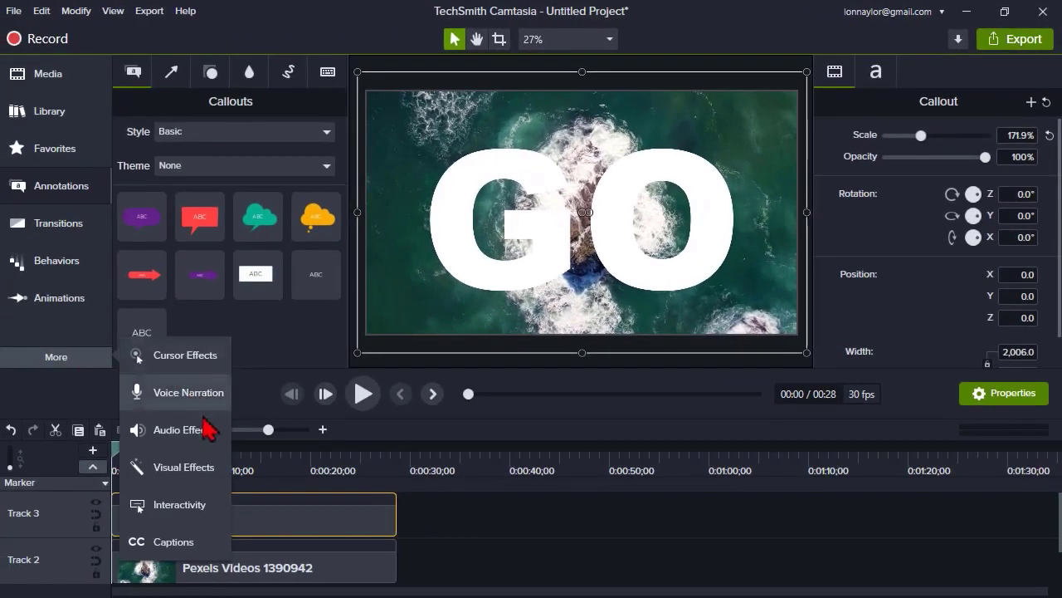
Step: Drop the Media Matte visual effect onto the GO text and preview playback to 00:07
left_click(212, 467)
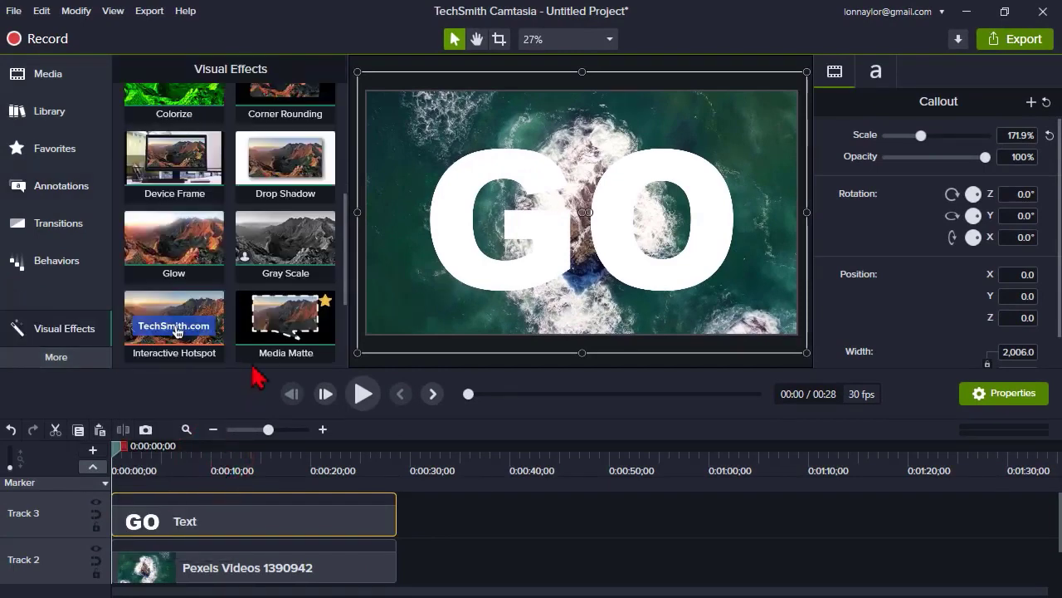
left_click_drag(270, 320, 473, 254)
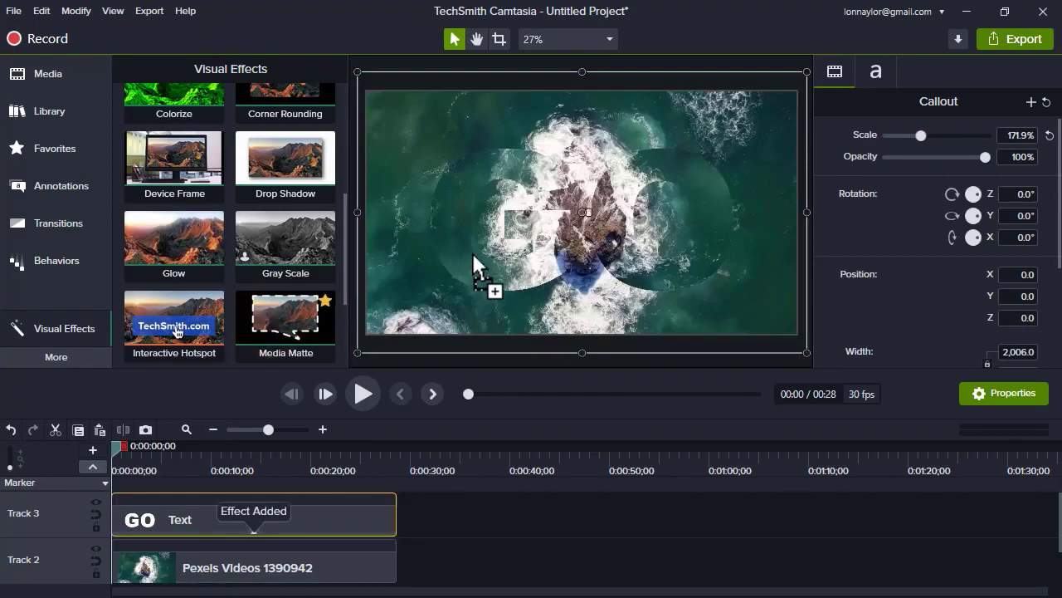
left_click(363, 395)
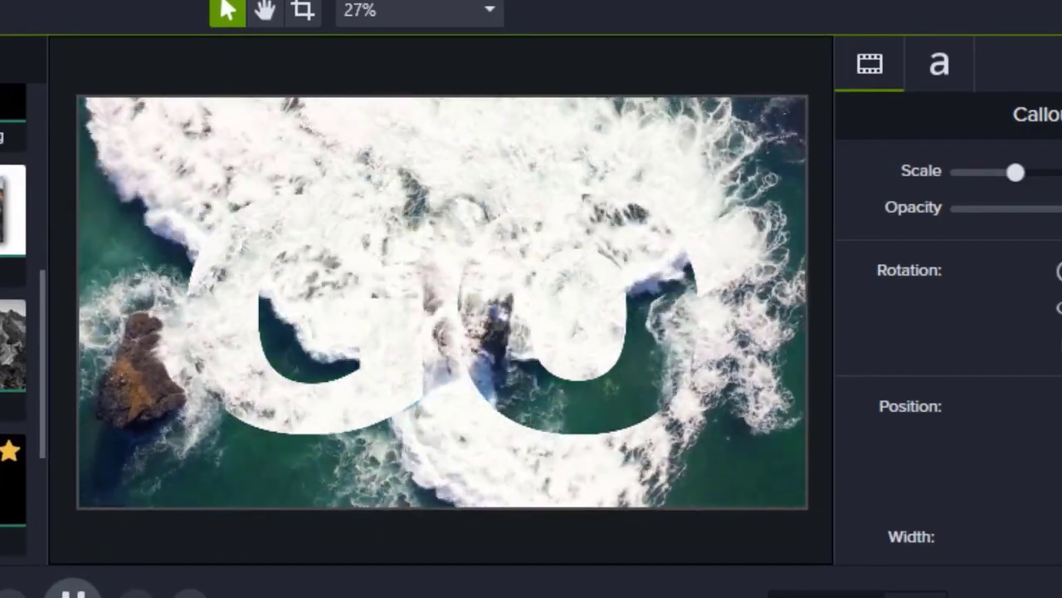
left_click(73, 592)
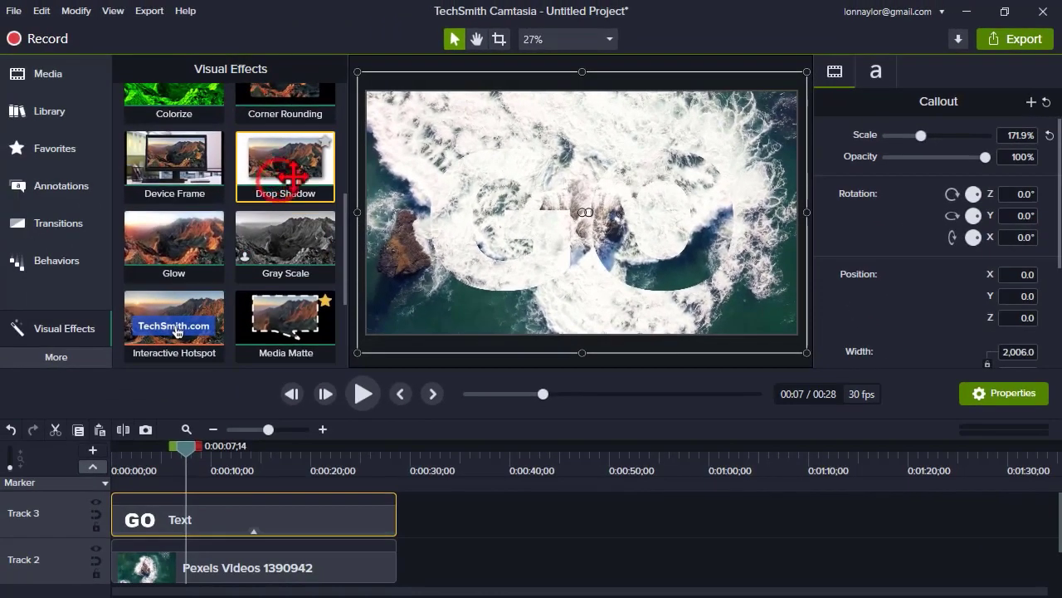
Step: Add a Drop Shadow to the GO text, then delete it from the properties panel
left_click_drag(293, 175, 525, 248)
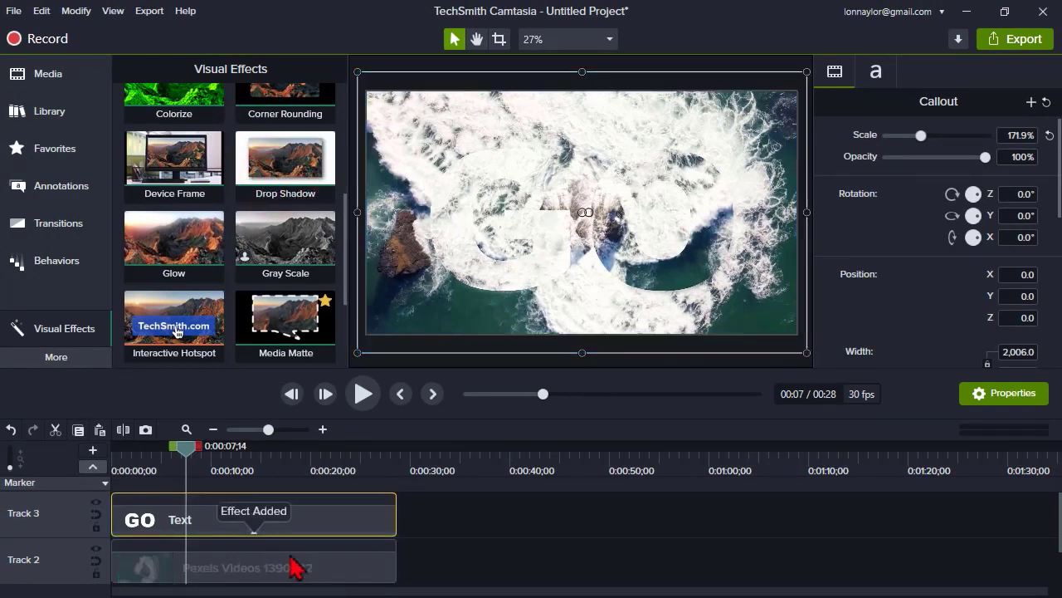
left_click(254, 530)
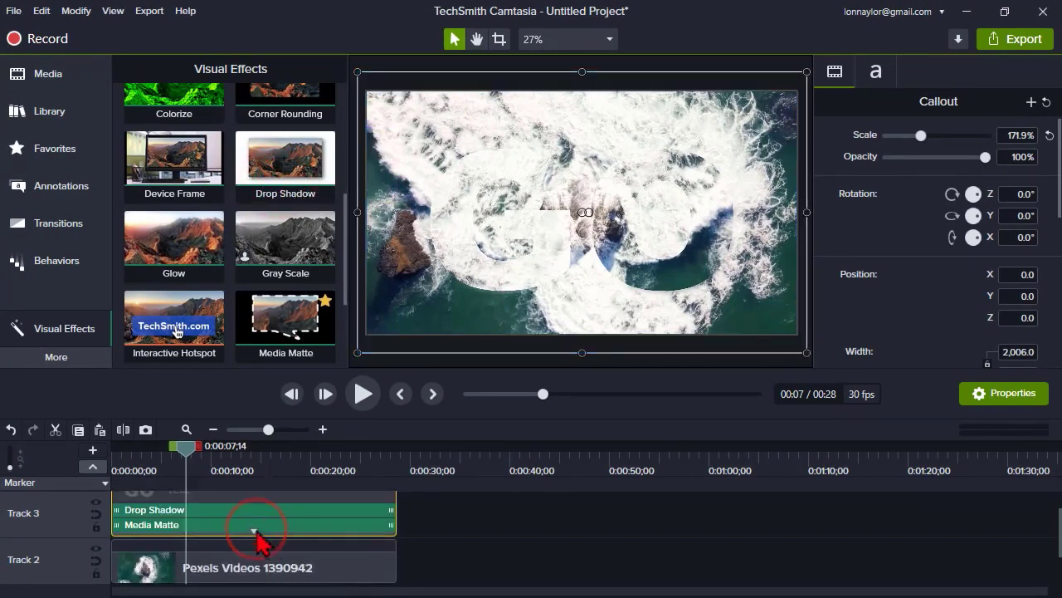
left_click(254, 531)
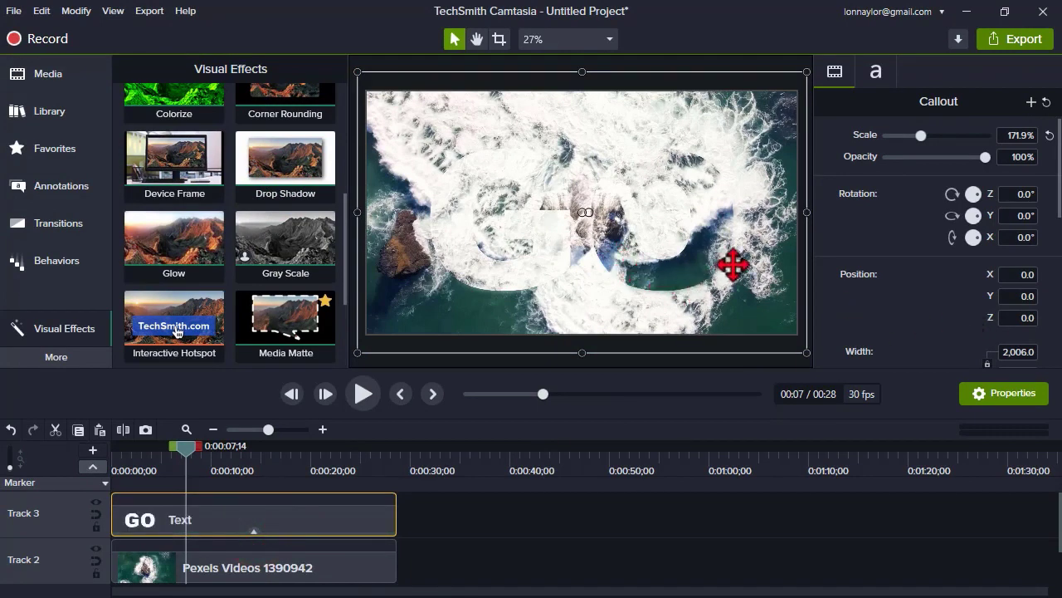
scroll(902, 252, "down", 5)
scroll(904, 251, "down", 1)
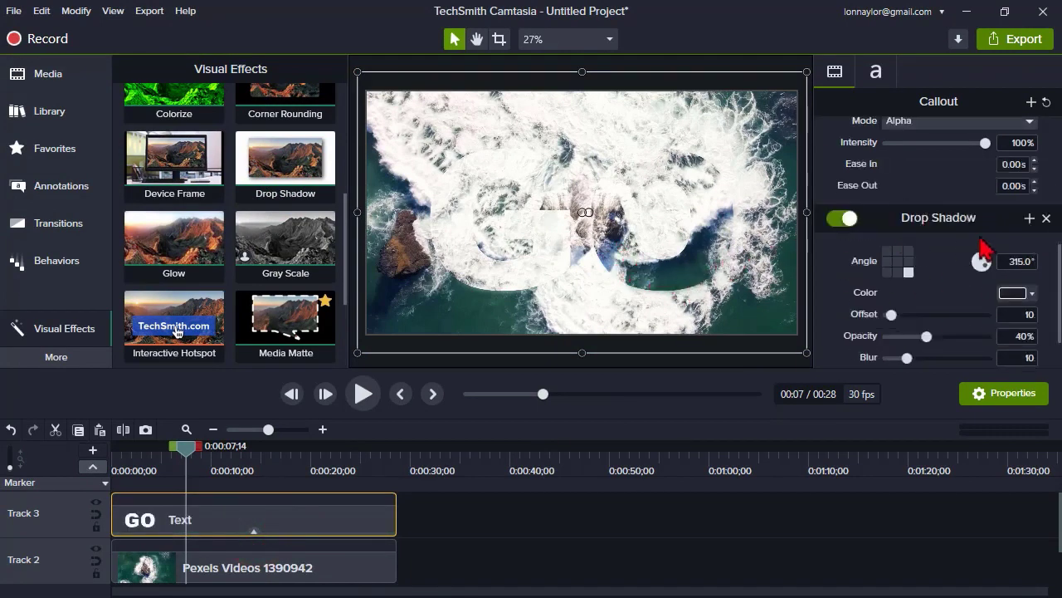
left_click(1045, 219)
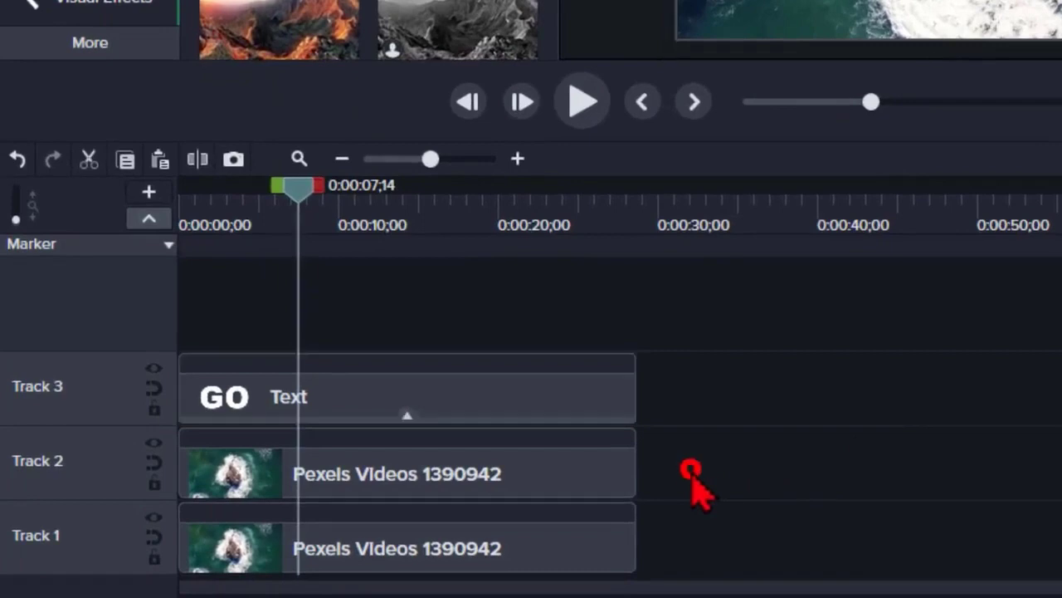
Step: Move the GO text and ocean clips up one track and return the playhead to 0:00
left_click_drag(692, 472, 538, 390)
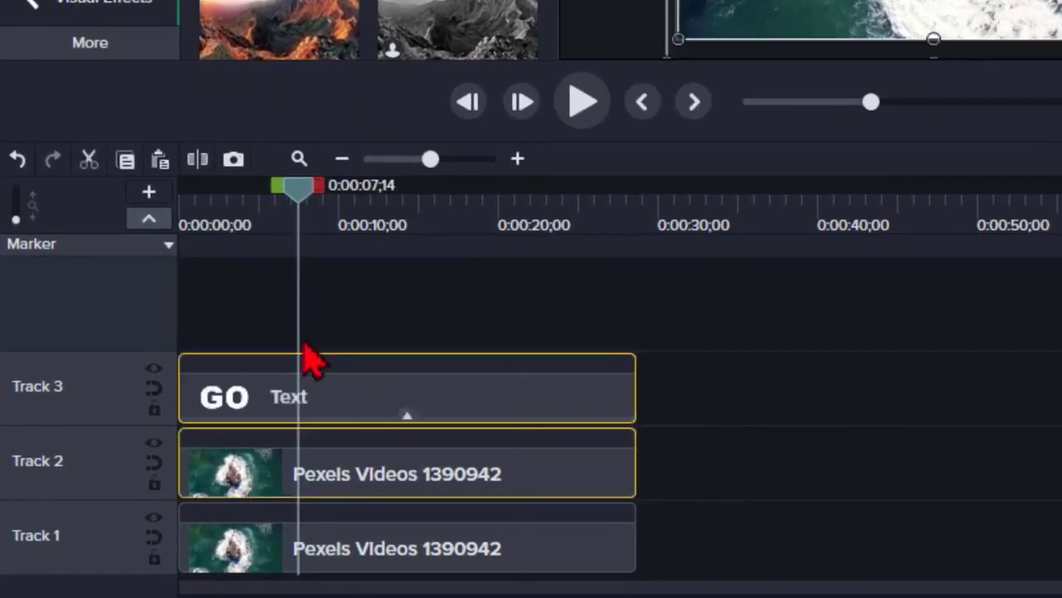
left_click_drag(315, 391, 310, 355)
left_click_drag(290, 187, 148, 211)
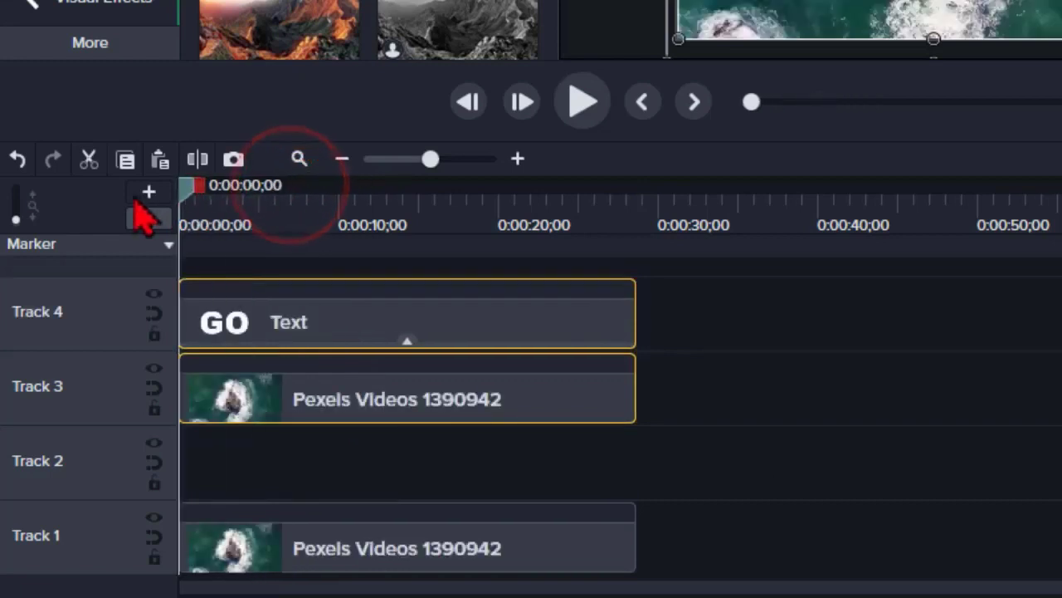
Step: Copy the GO text clip and paste it onto Track 2
left_click(511, 328)
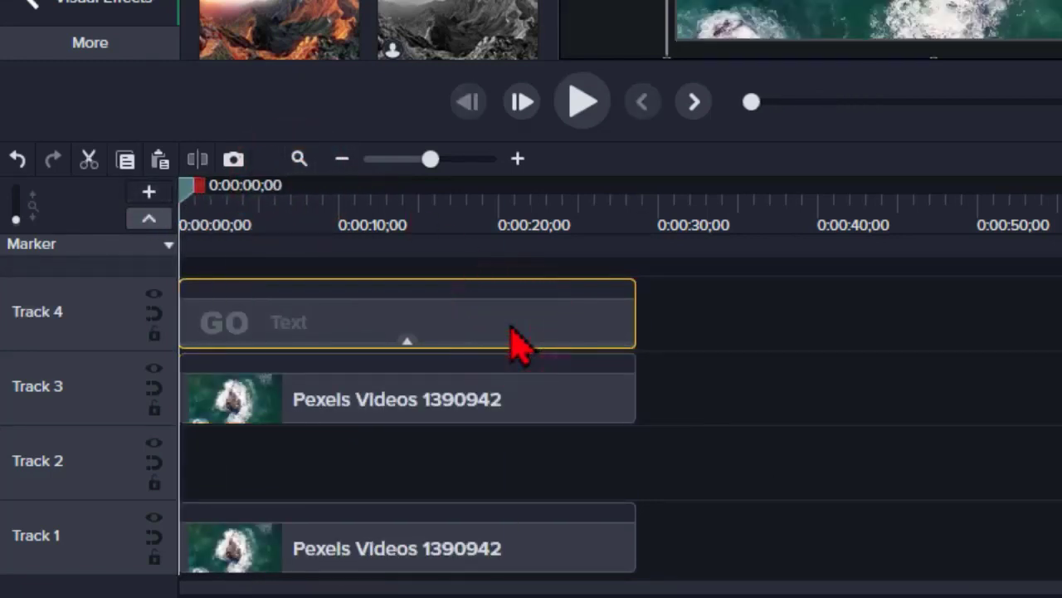
key("ctrl+c")
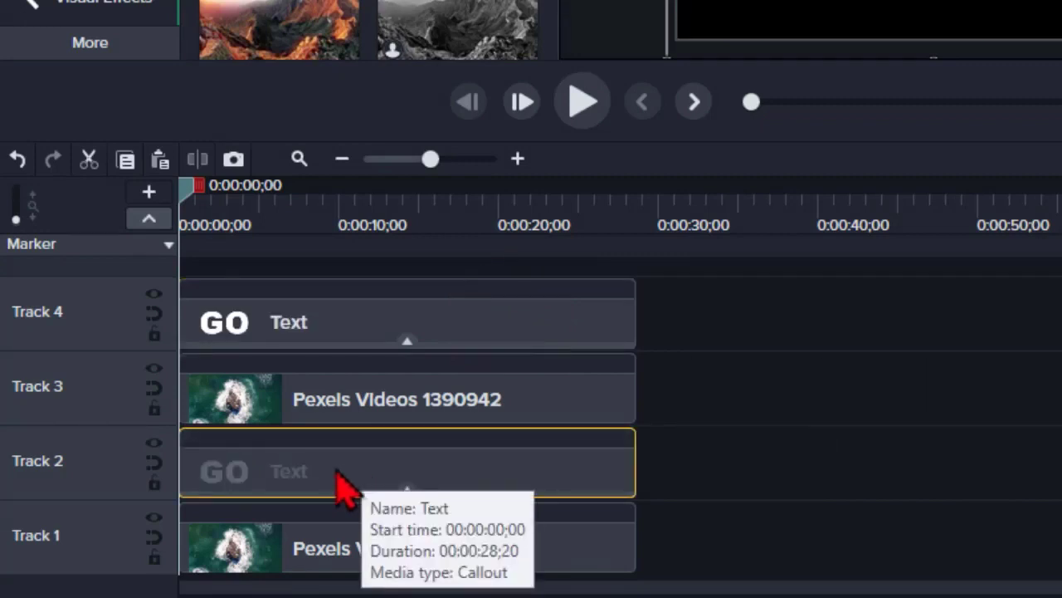
left_click(322, 486)
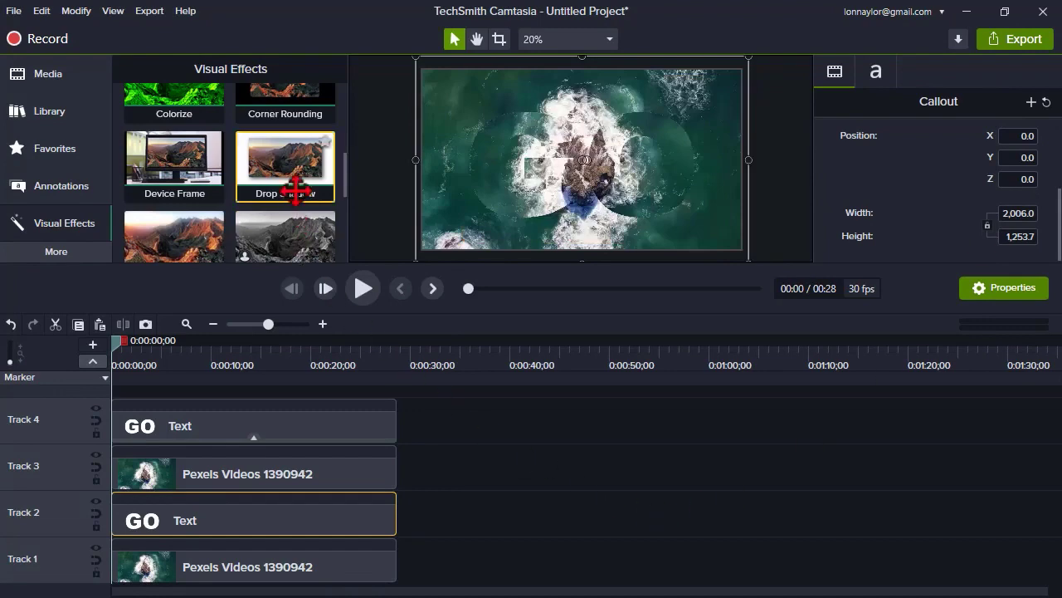
Step: Apply a Drop Shadow to the Track 2 GO text copy and make its colour black
left_click_drag(282, 271, 254, 461)
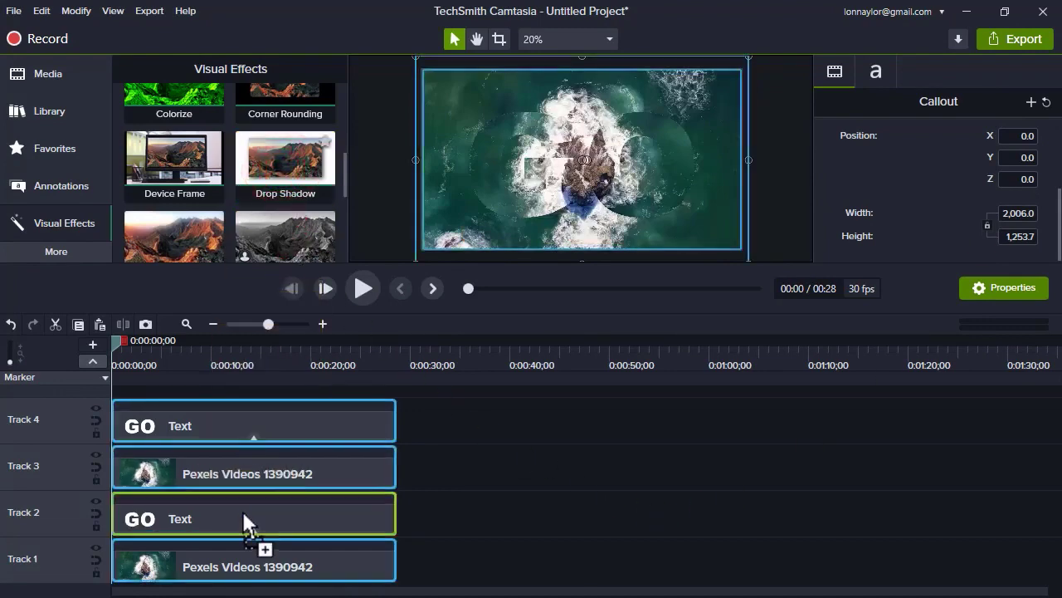
left_click_drag(243, 510, 240, 513)
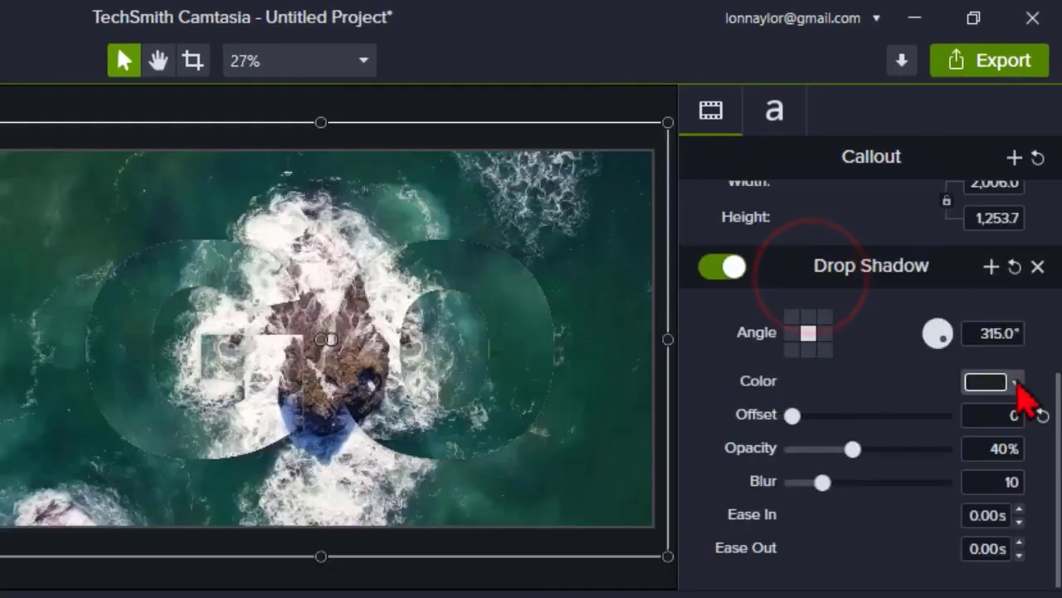
left_click(1016, 382)
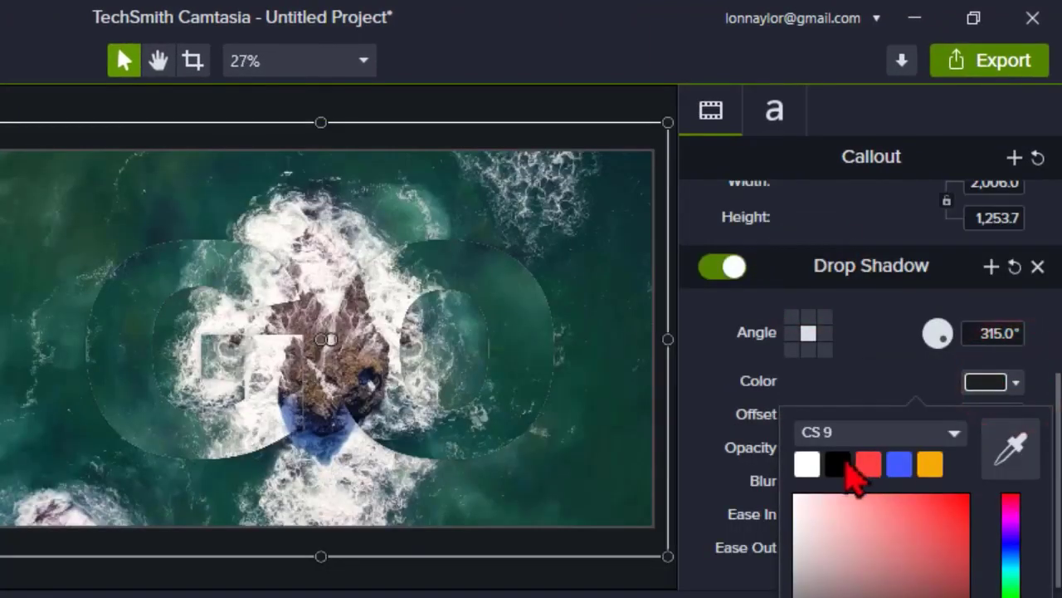
left_click(841, 463)
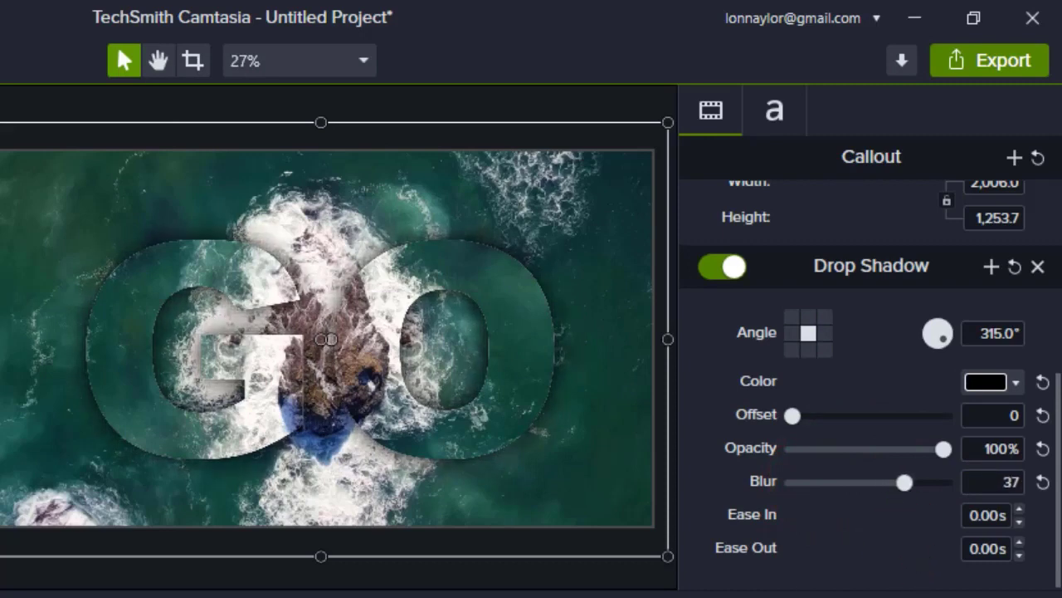
key("space")
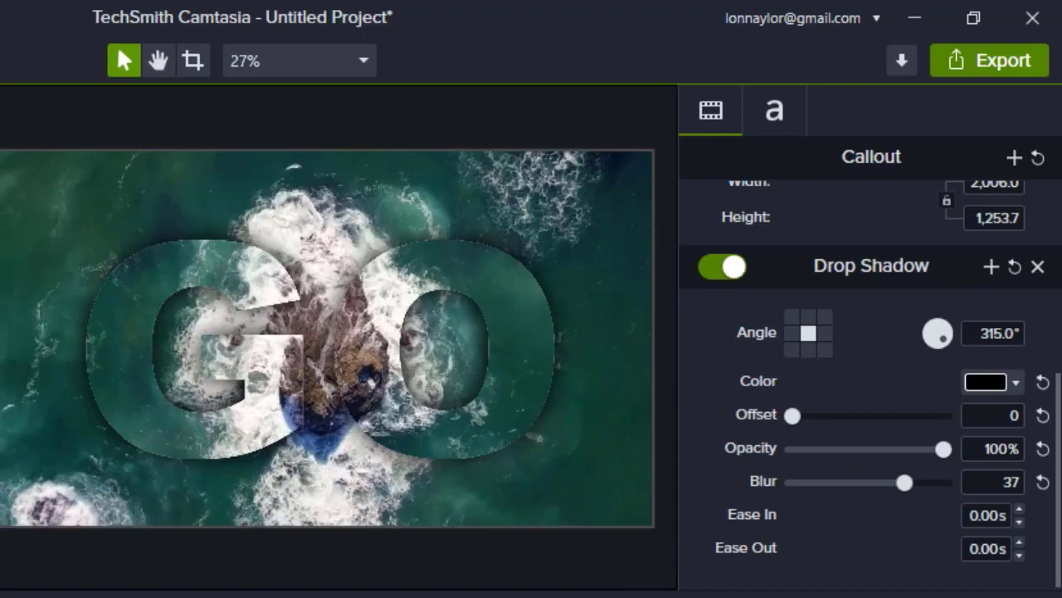